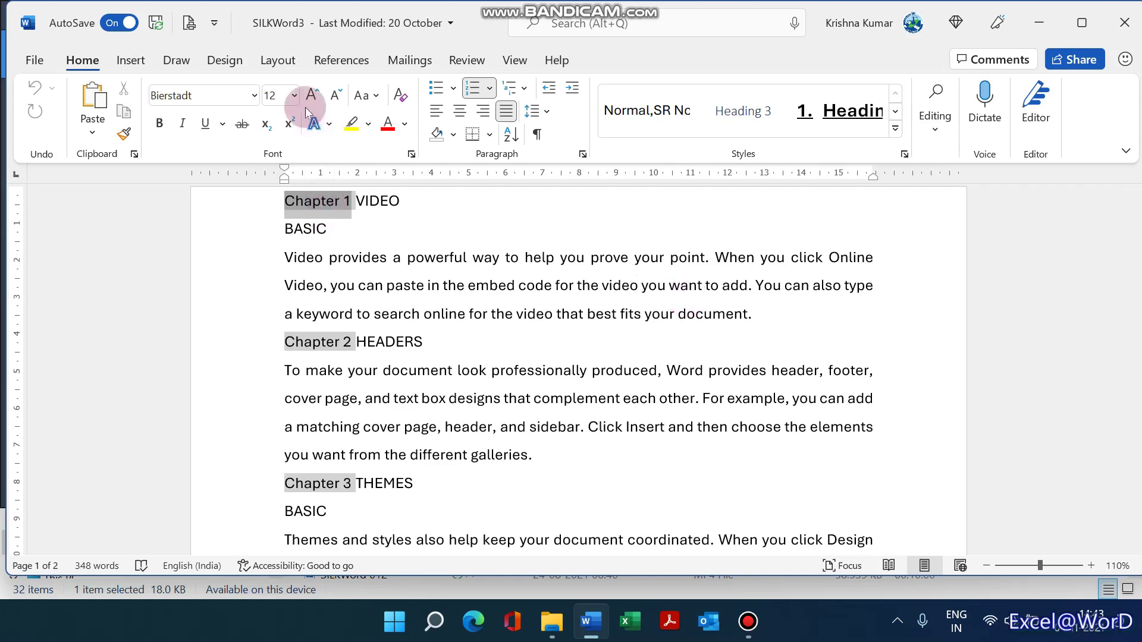
- Return to the Home tab and bring up the Multilevel List gallery
left_click(278, 60)
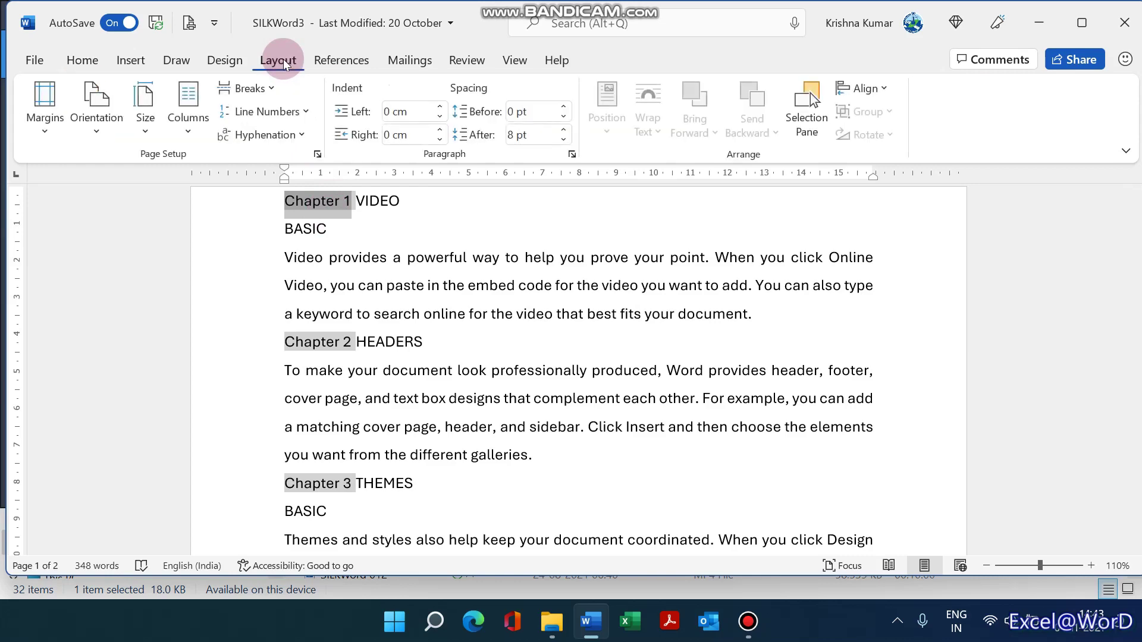
left_click(95, 64)
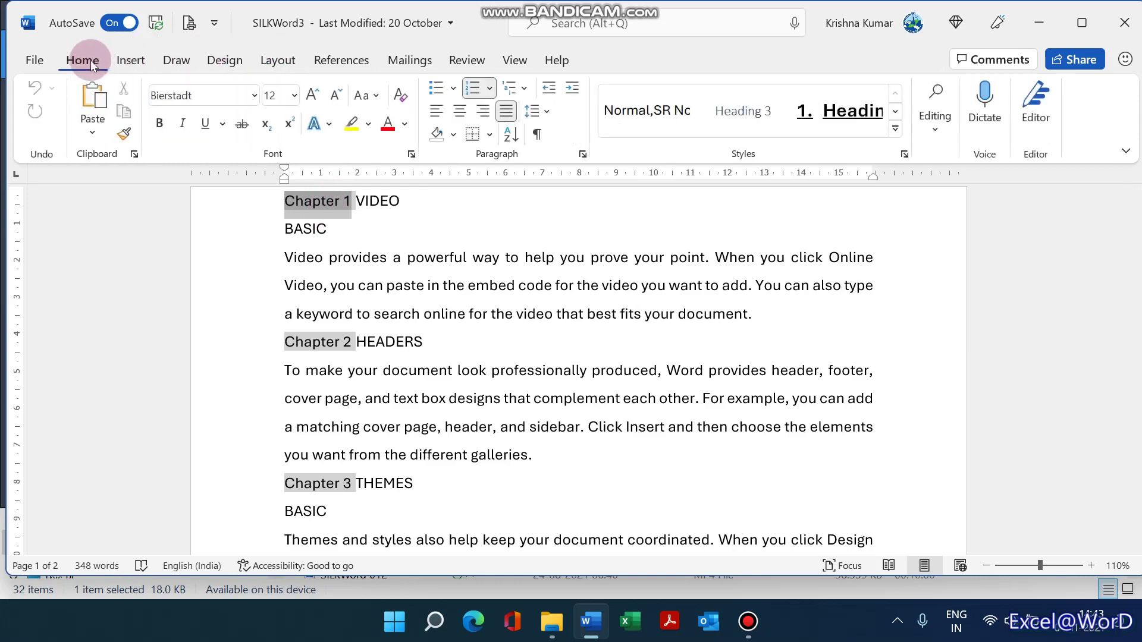
left_click(528, 88)
mouse_move(612, 444)
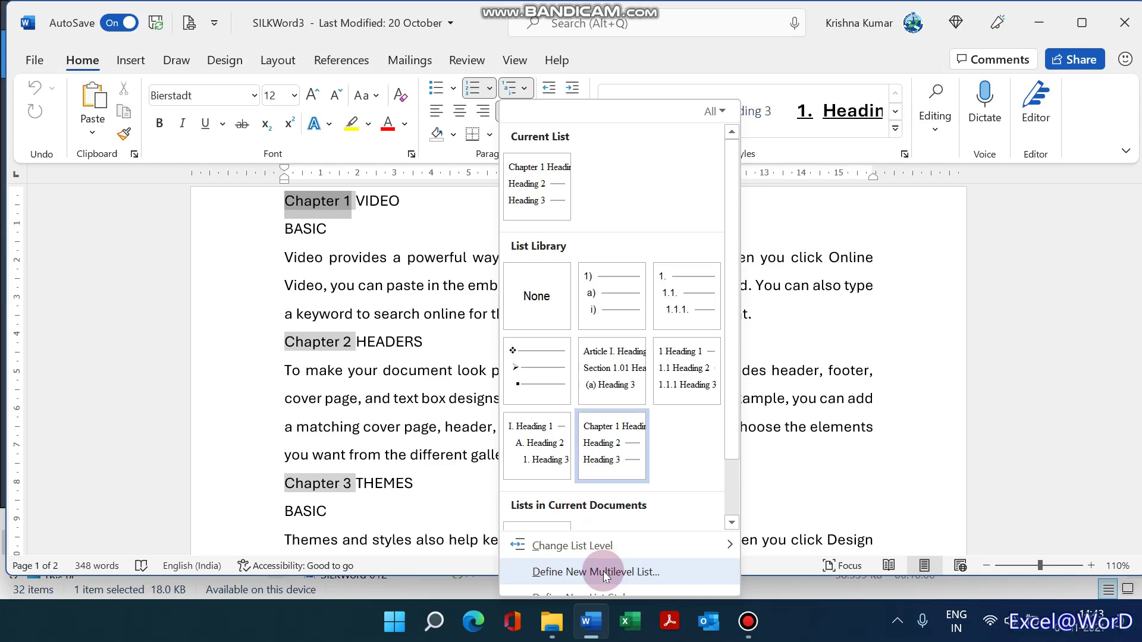
- Define a new list with level 1 'Chapter 1', 0.5 cm text indent, aligned at 0 cm
left_click(604, 572)
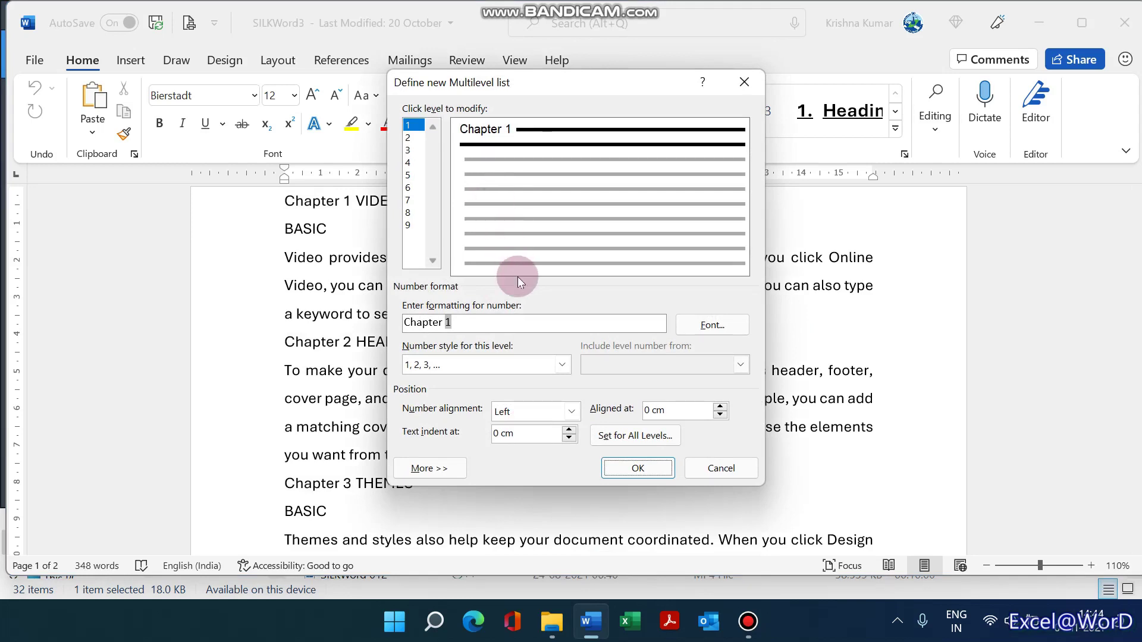
left_click(443, 323)
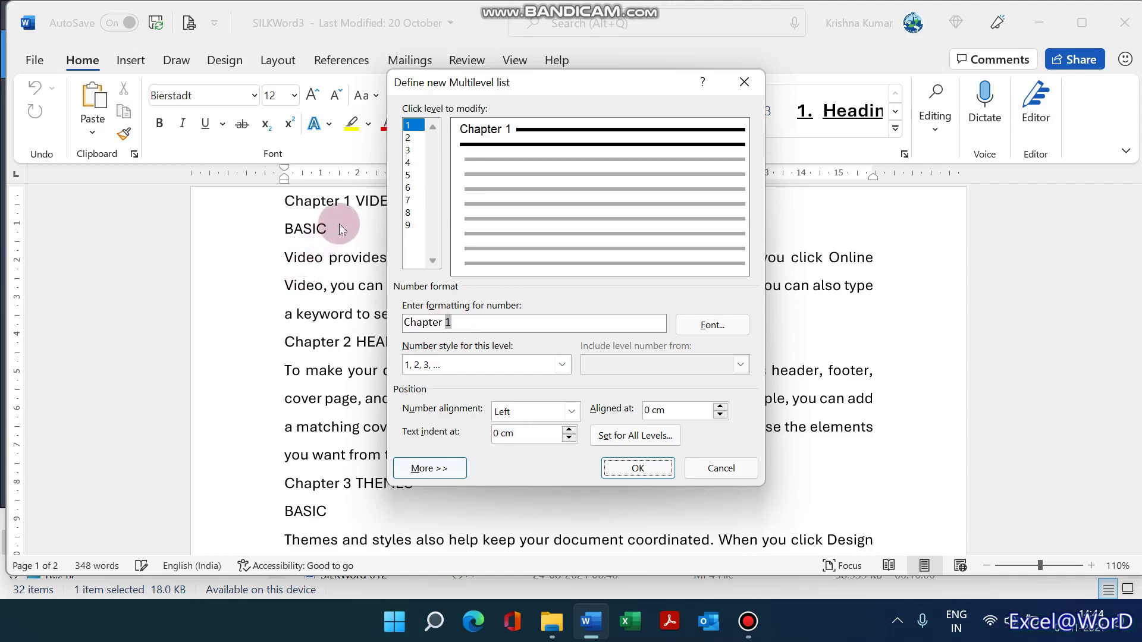
left_click(569, 431)
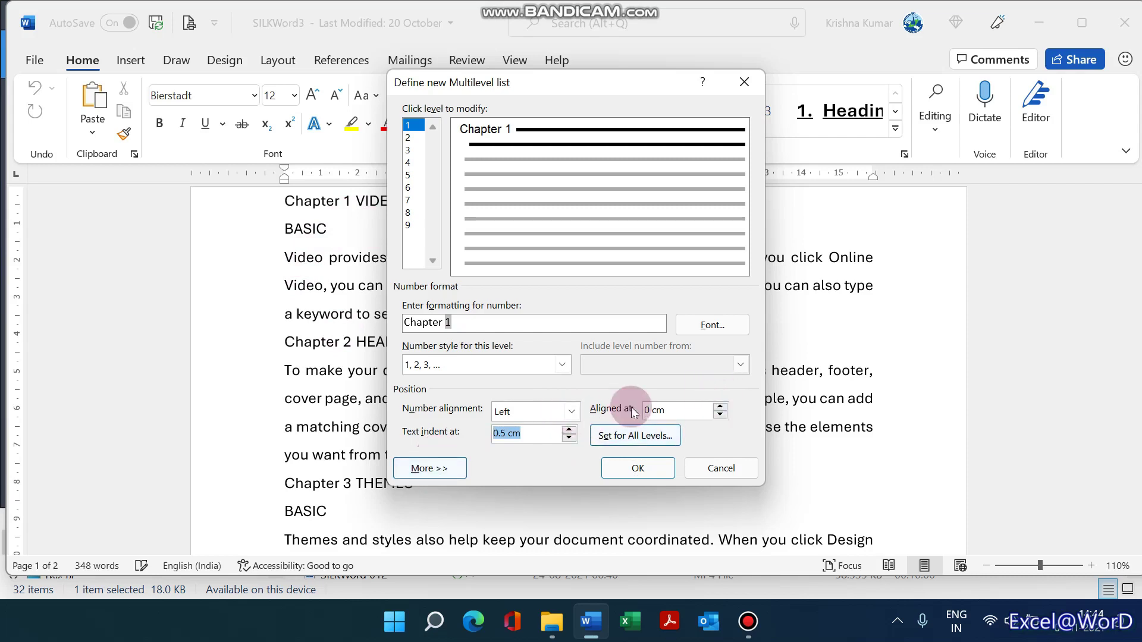
left_click(720, 406)
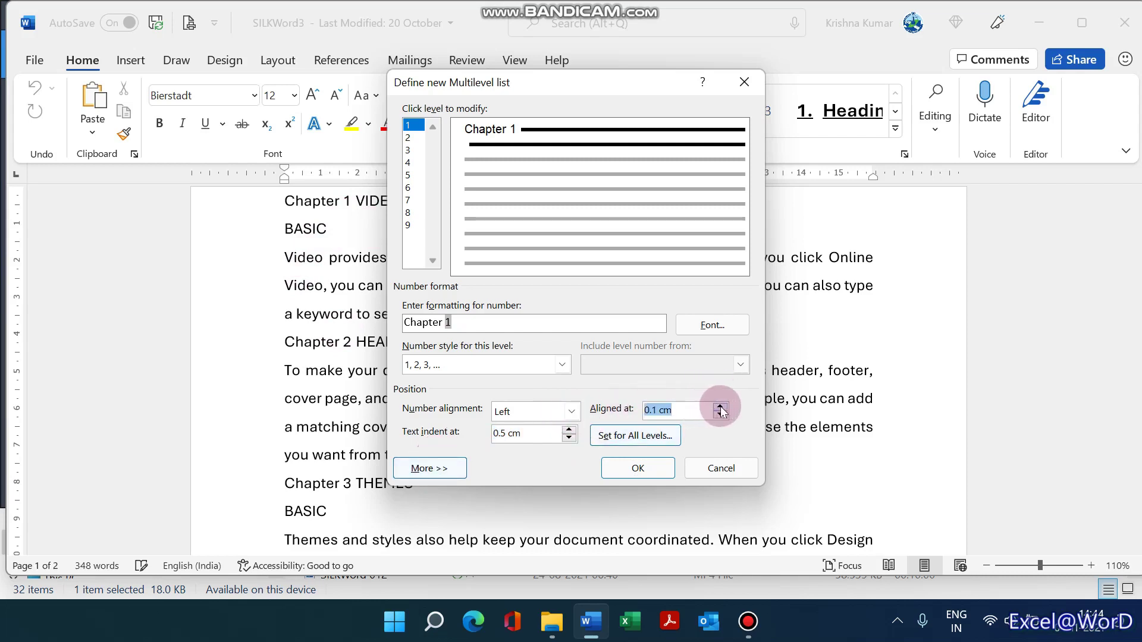
left_click(719, 416)
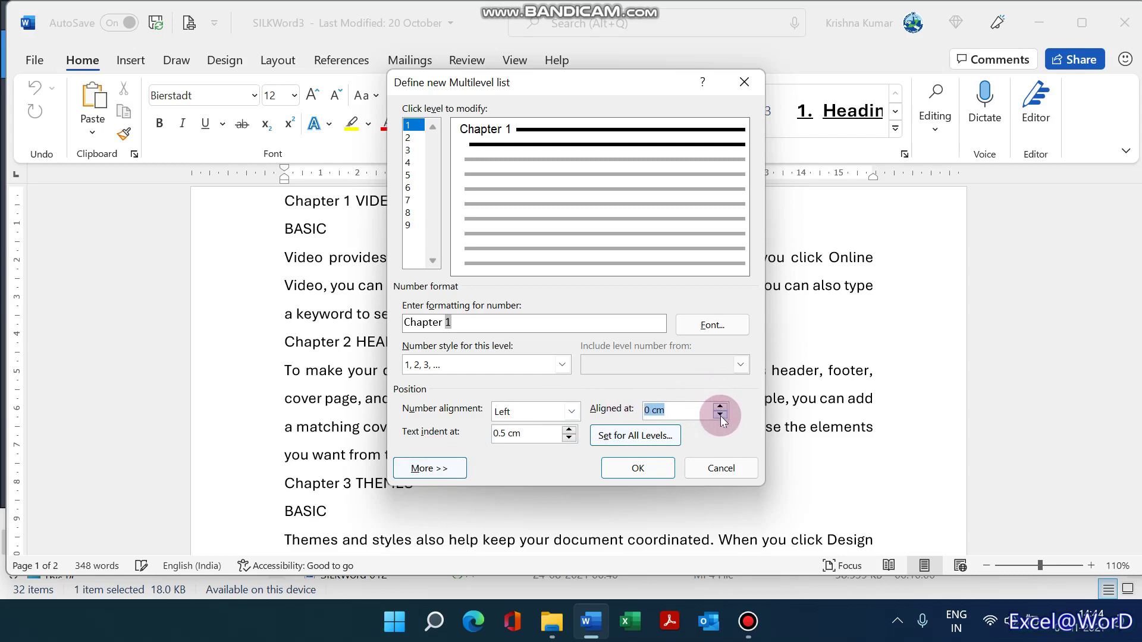
- Reveal the extra level options and link level 1 to a style
left_click(447, 470)
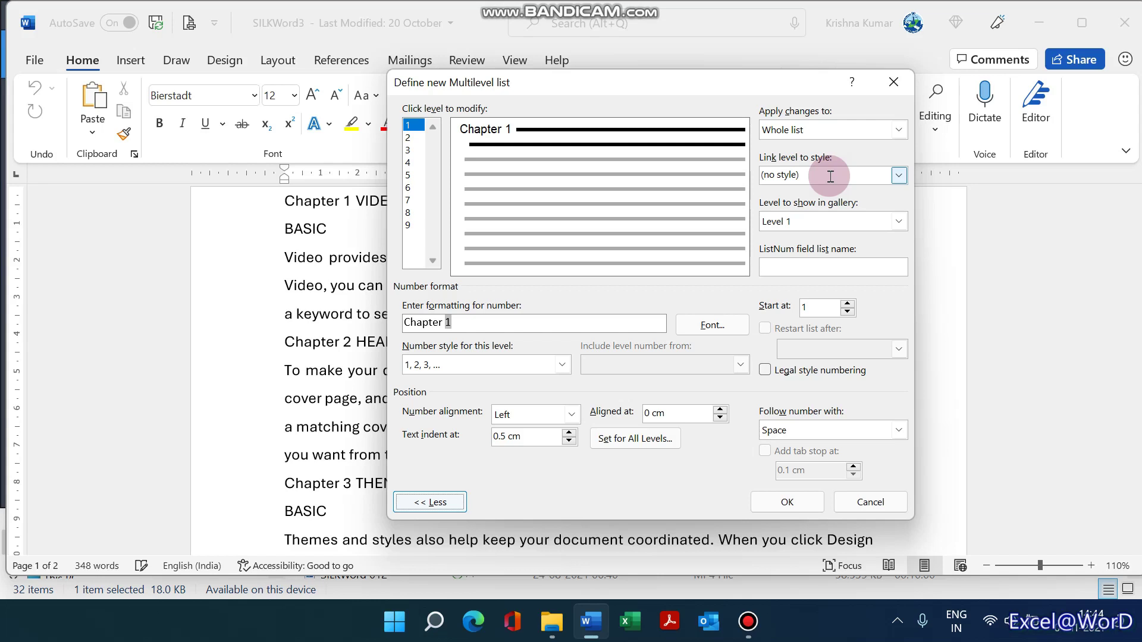
left_click(898, 175)
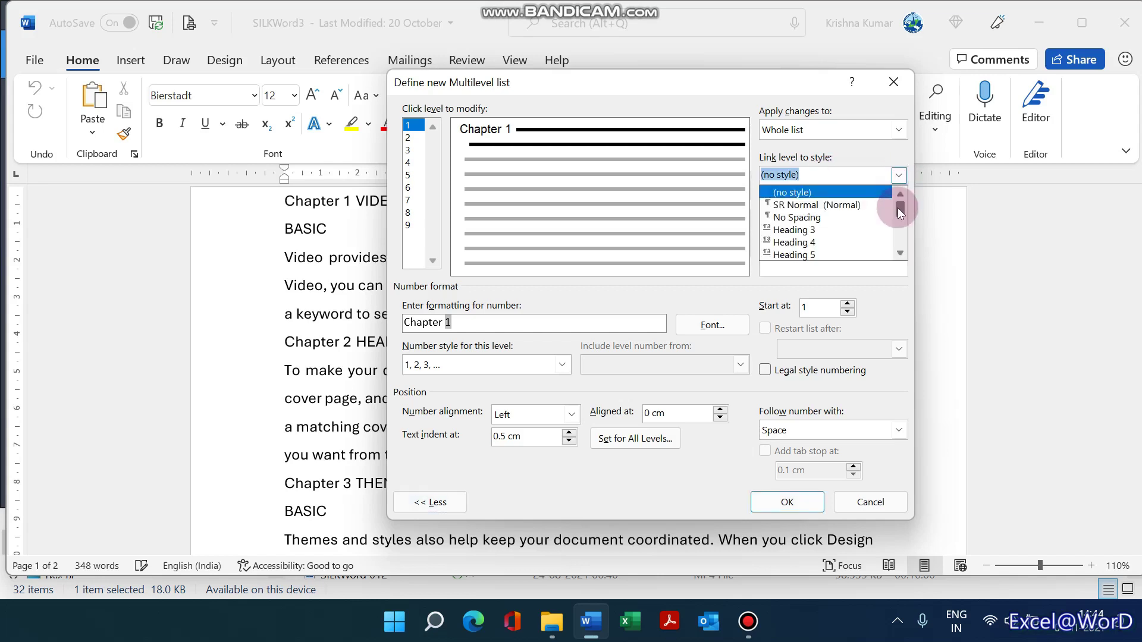
mouse_move(897, 209)
left_mouse_down()
mouse_move(899, 229)
mouse_move(899, 203)
left_mouse_up()
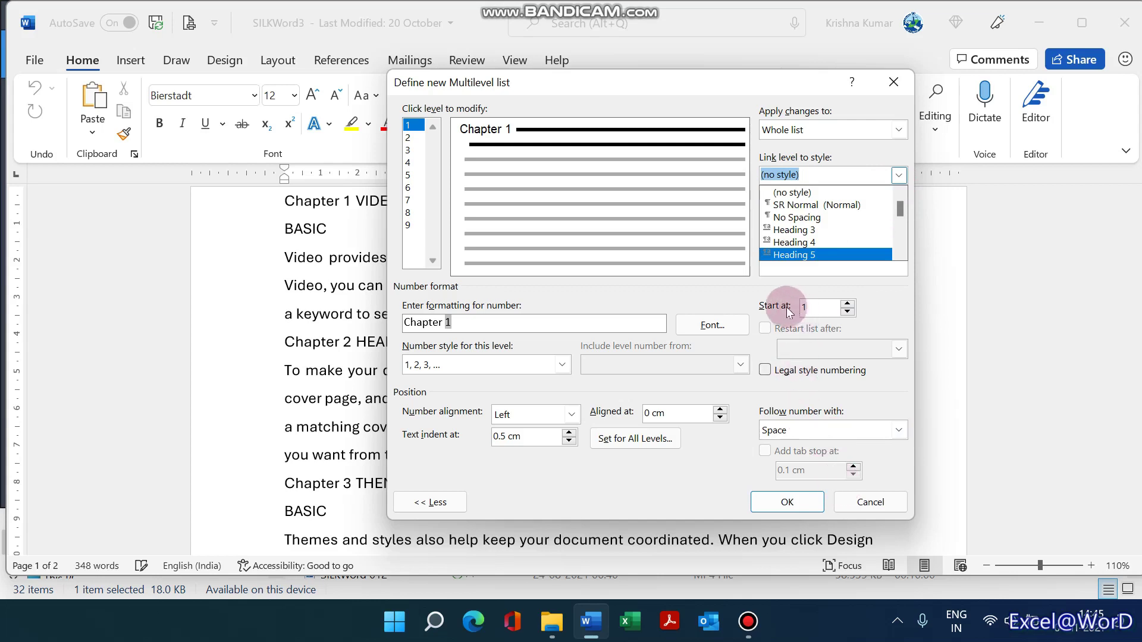
- Set the chapter numbering to start at 3
left_click(847, 304)
left_click(847, 305)
left_click(847, 312)
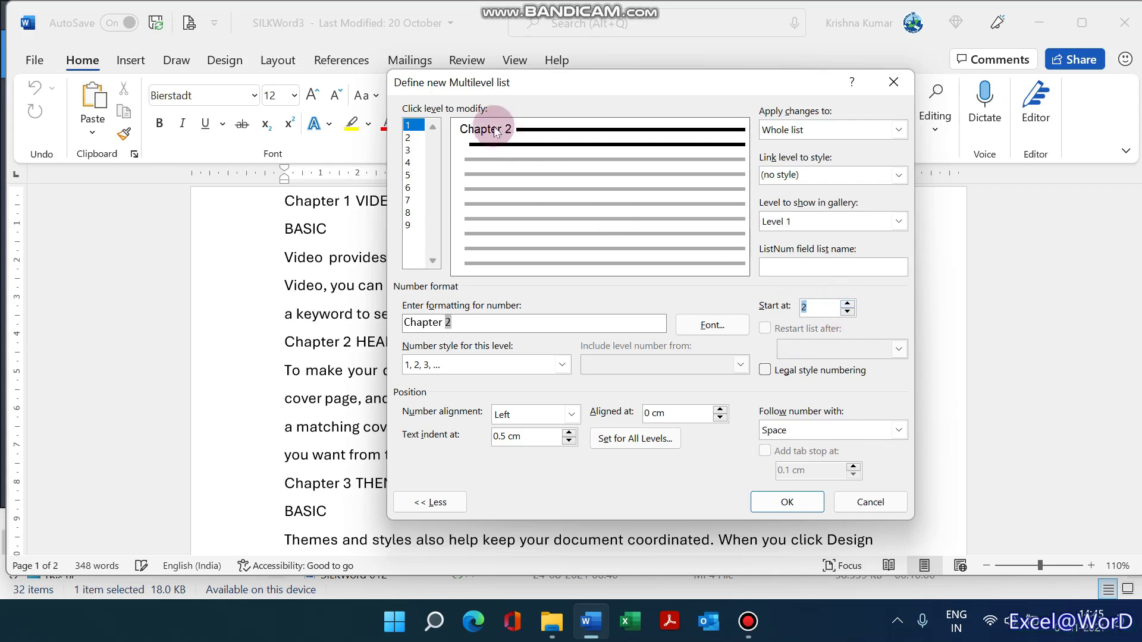
left_click(847, 305)
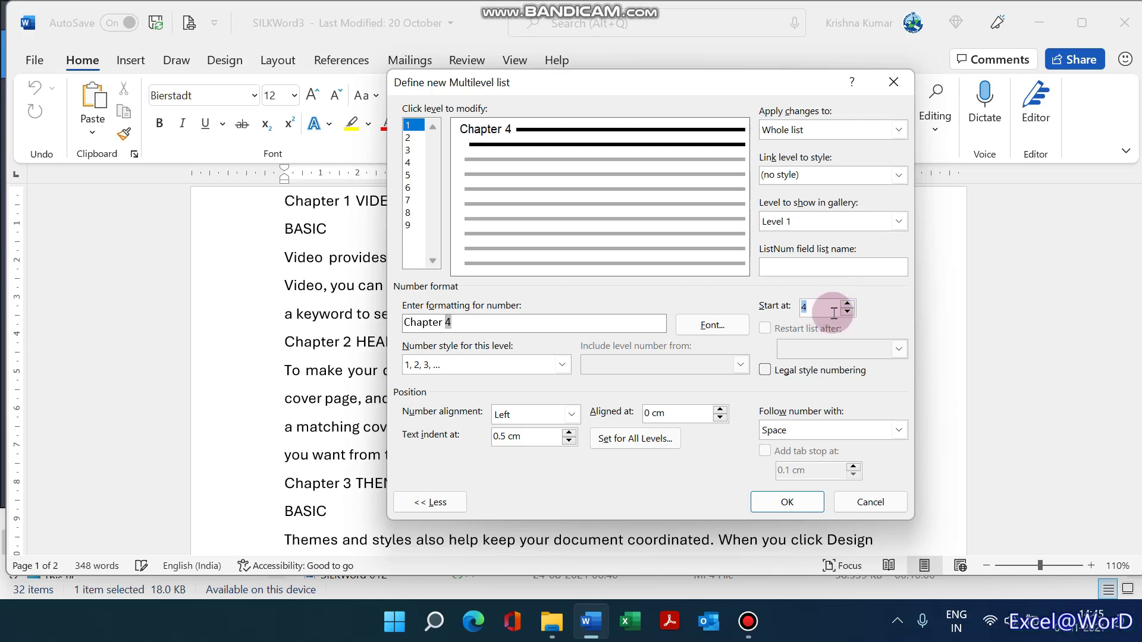
left_click(847, 311)
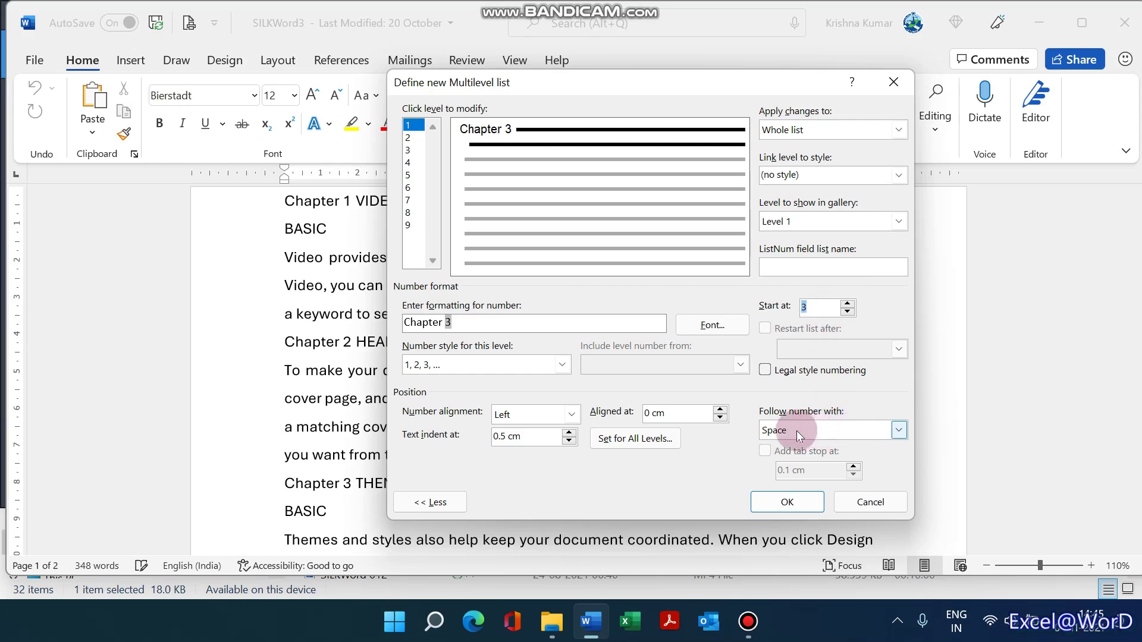
- Try a tab with tab stop after the chapter number, then revert to a space
left_click(902, 428)
left_click(901, 428)
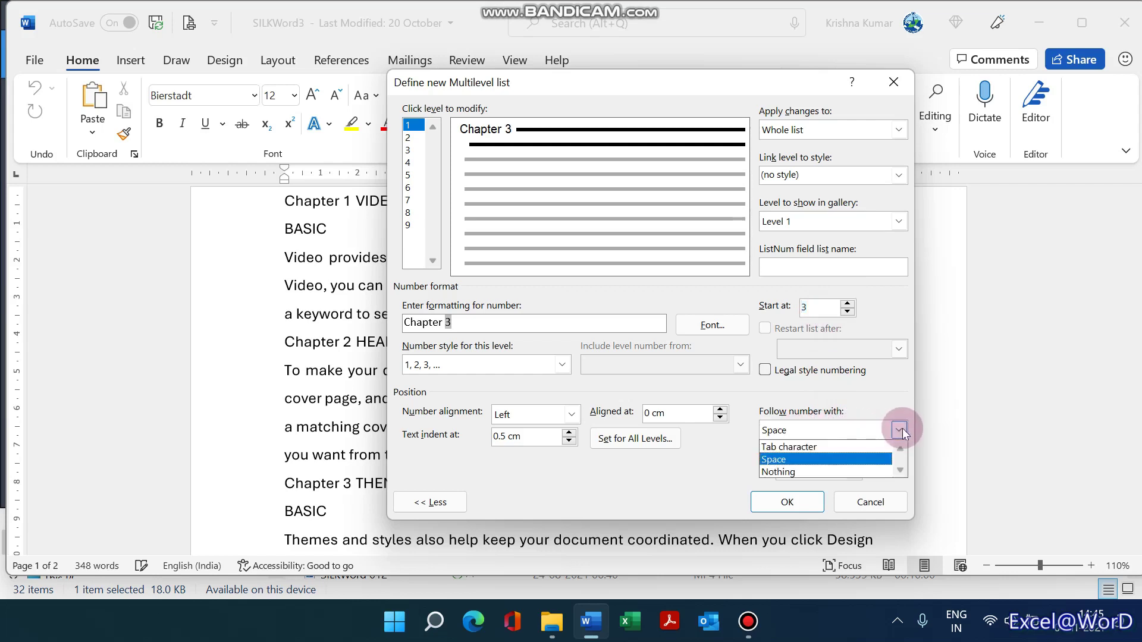
left_click(809, 446)
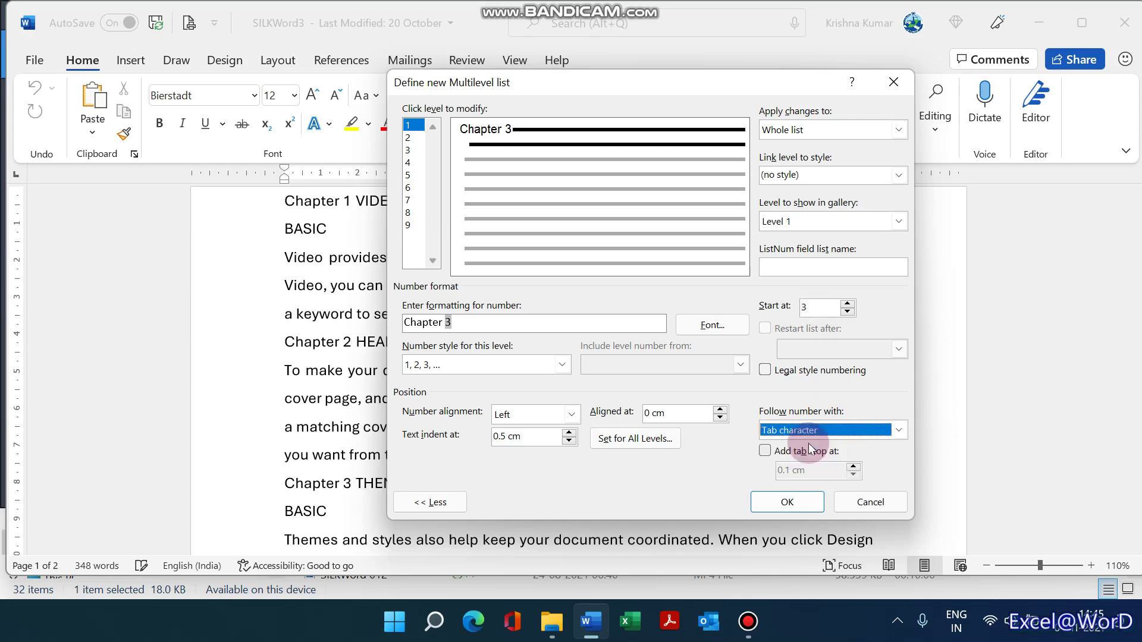
left_click(766, 451)
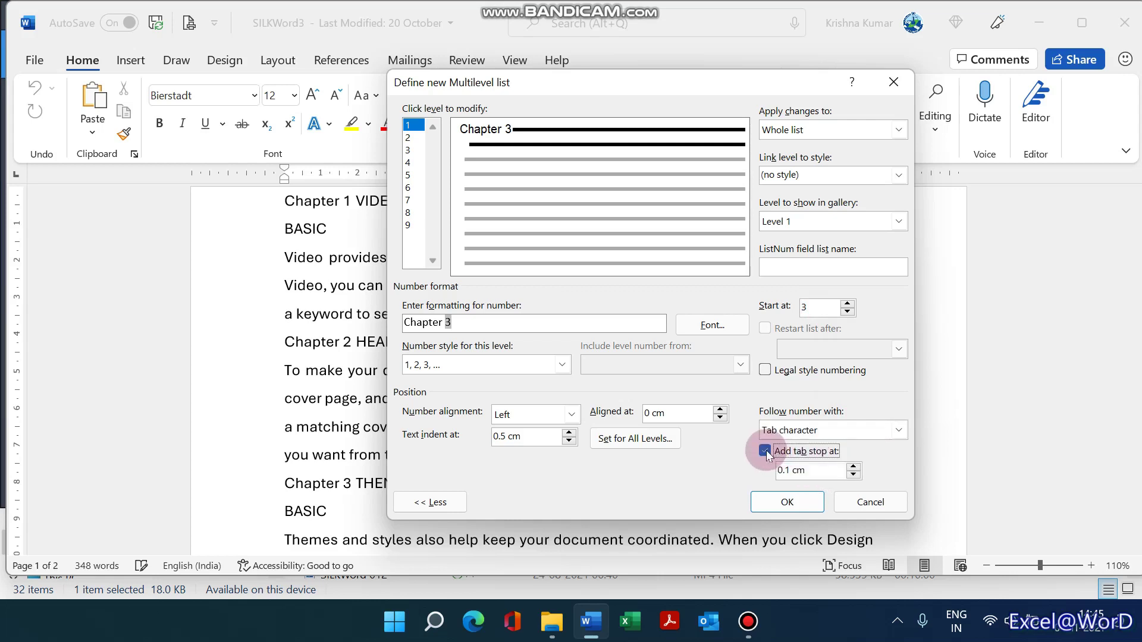
left_click(854, 467)
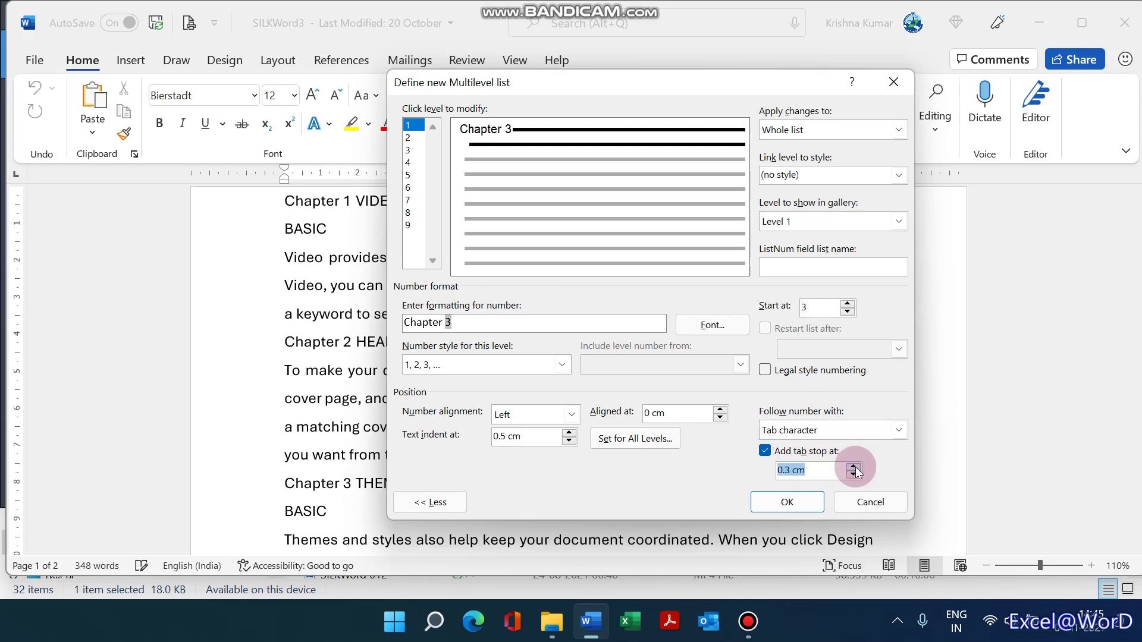
left_click(832, 430)
left_click(815, 461)
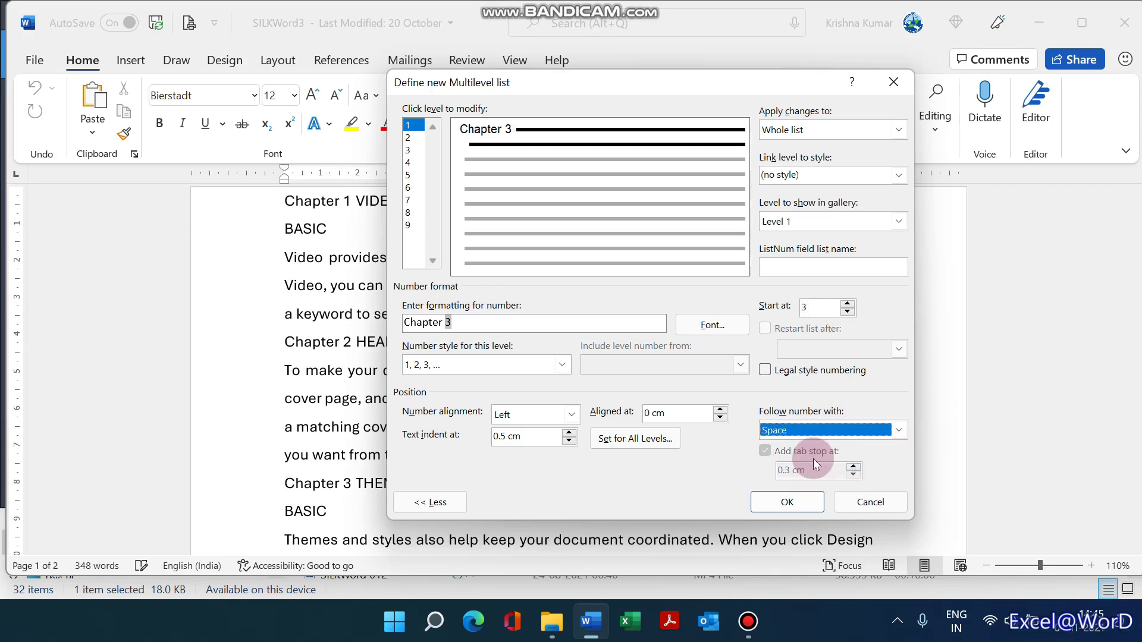
left_click(902, 430)
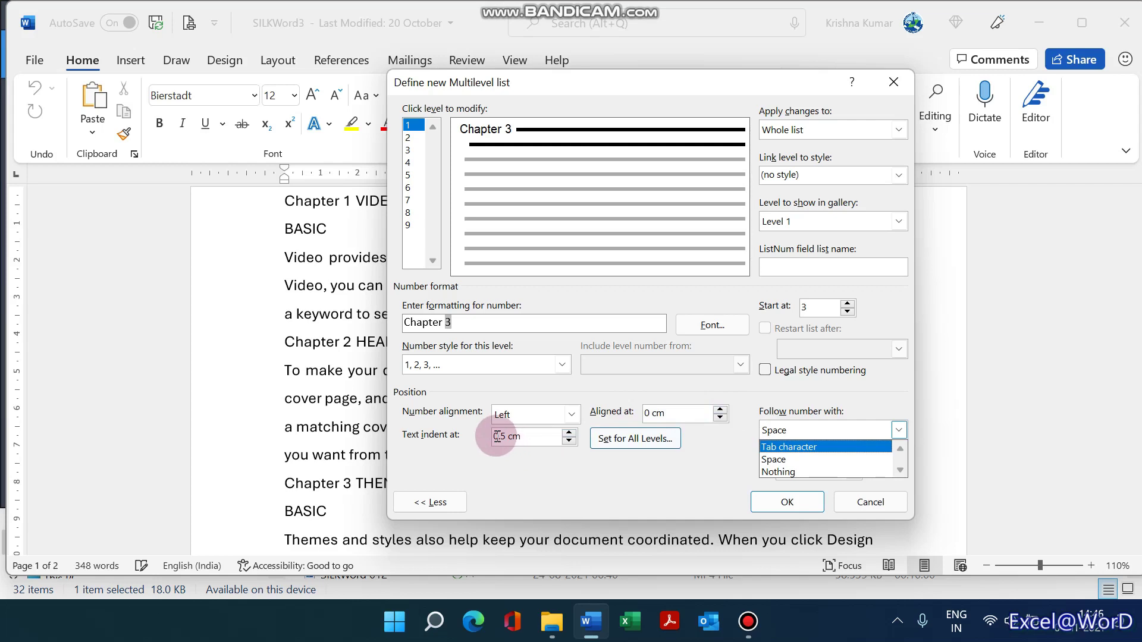
left_click(572, 416)
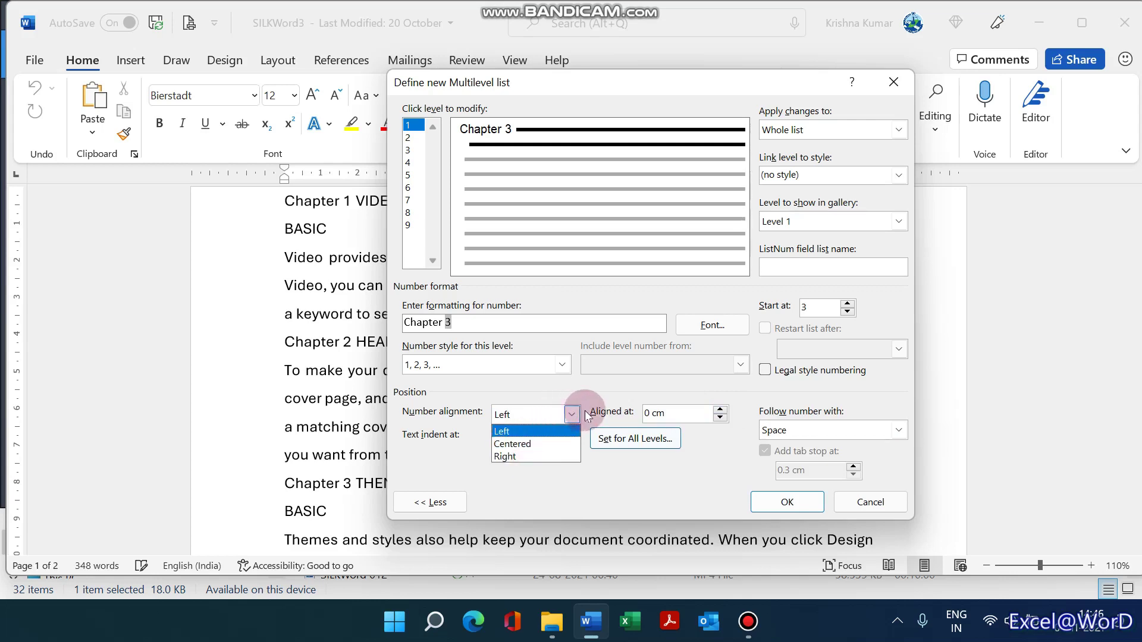
- Left-align the number, shorten 'Chapter 1' to 'Chap 1', and apply the list
left_click(776, 499)
type("1")
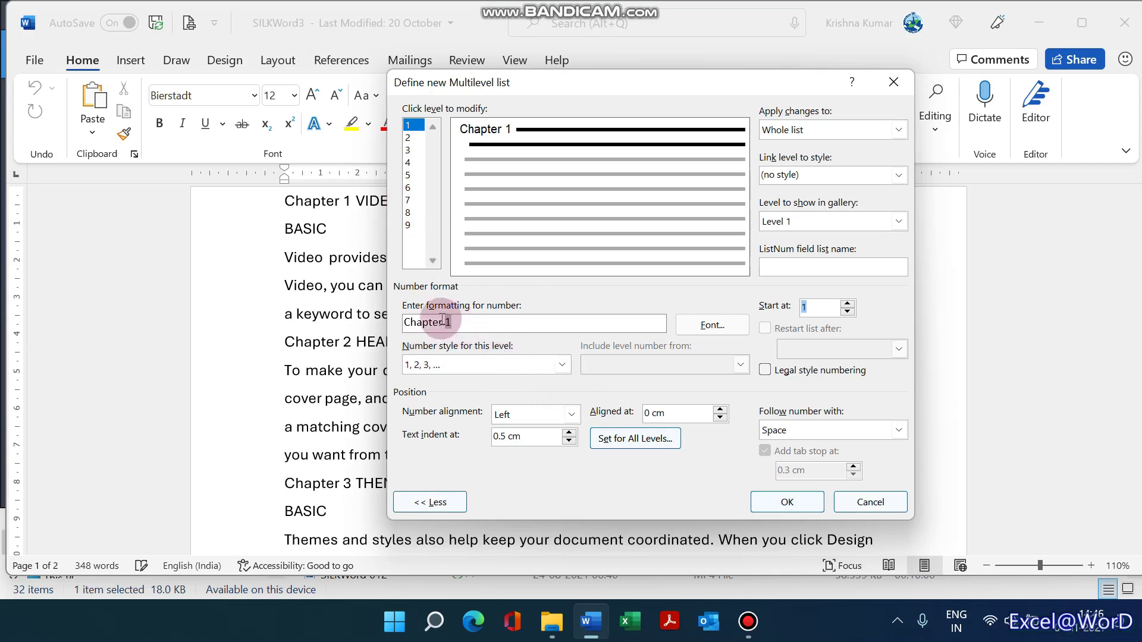
left_click(443, 322)
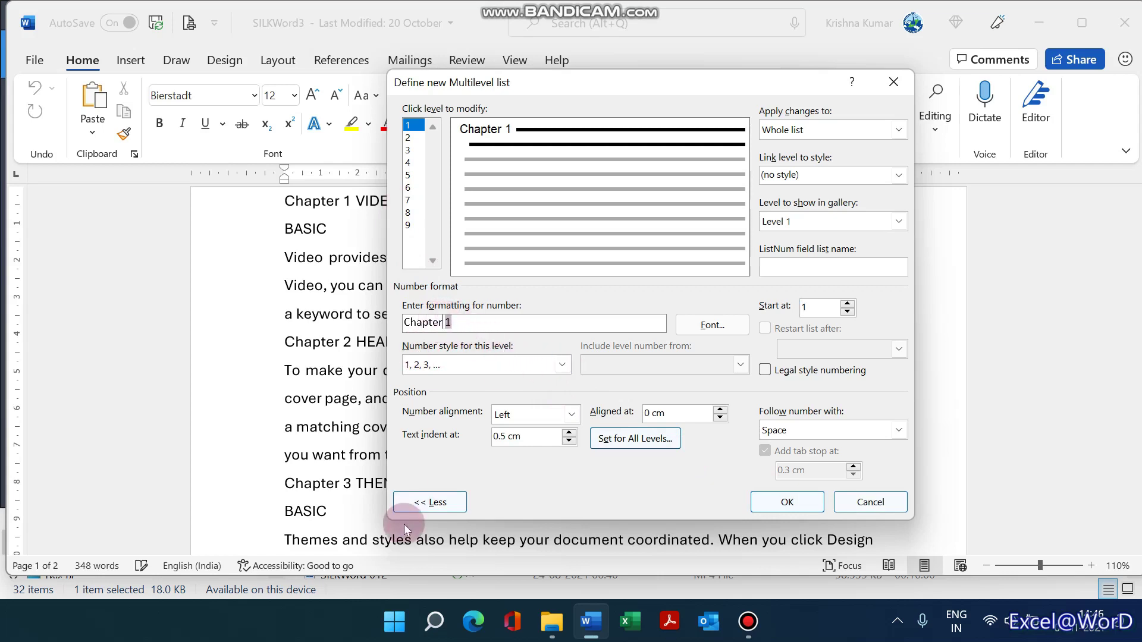
key("BackSpace")
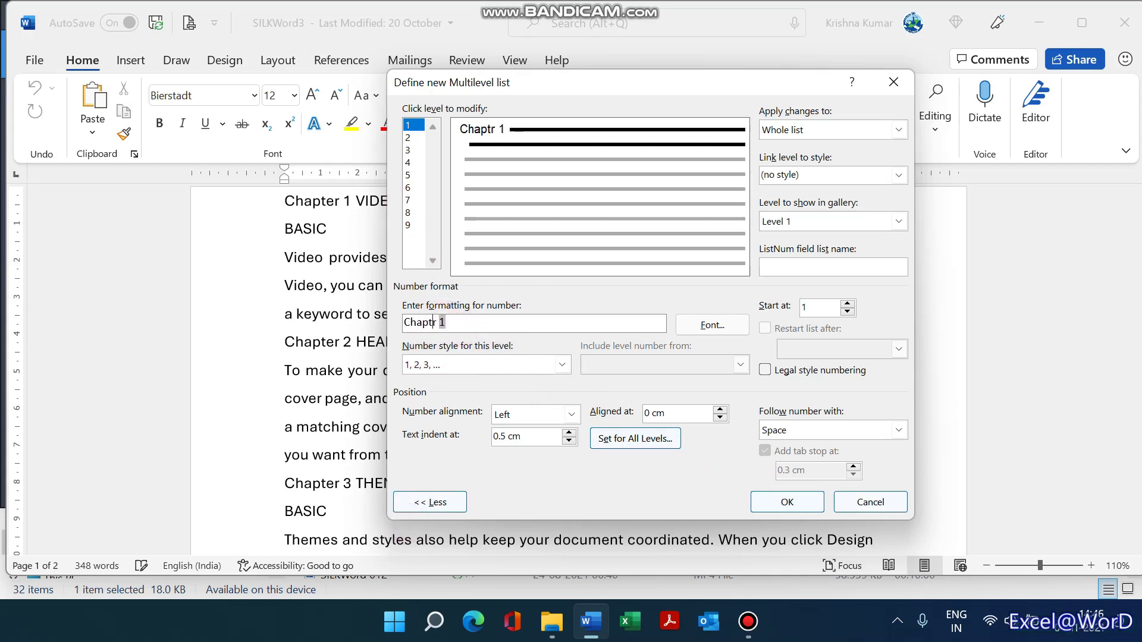
key("BackSpace")
key("BackSpace")
left_click(770, 503)
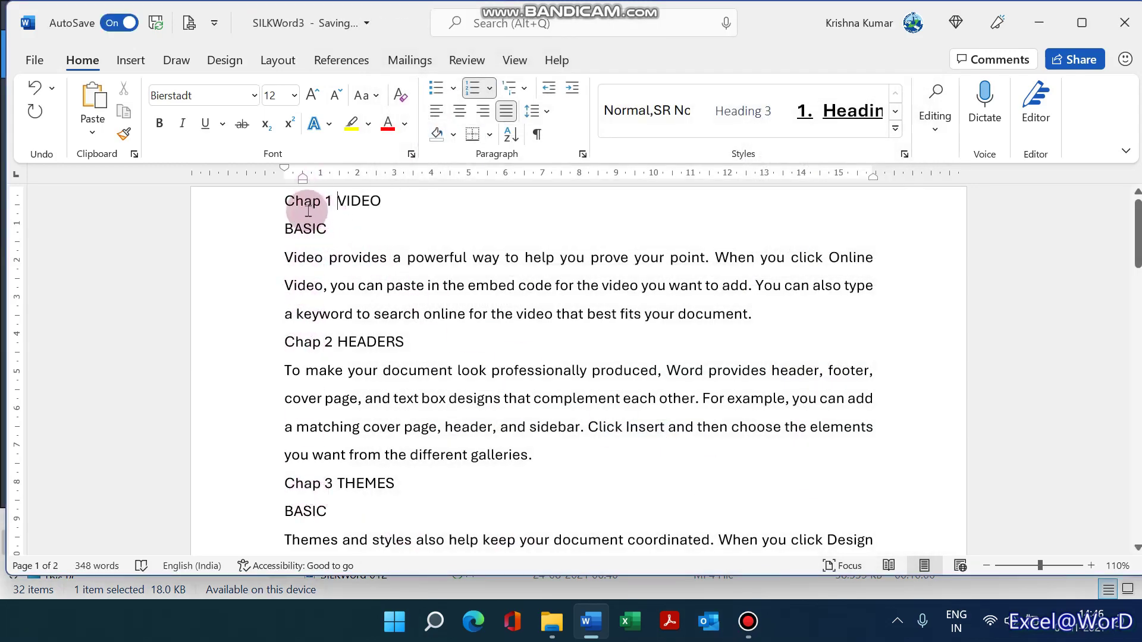
- Select the Chap headings and start a new multilevel list definition
left_click(309, 201)
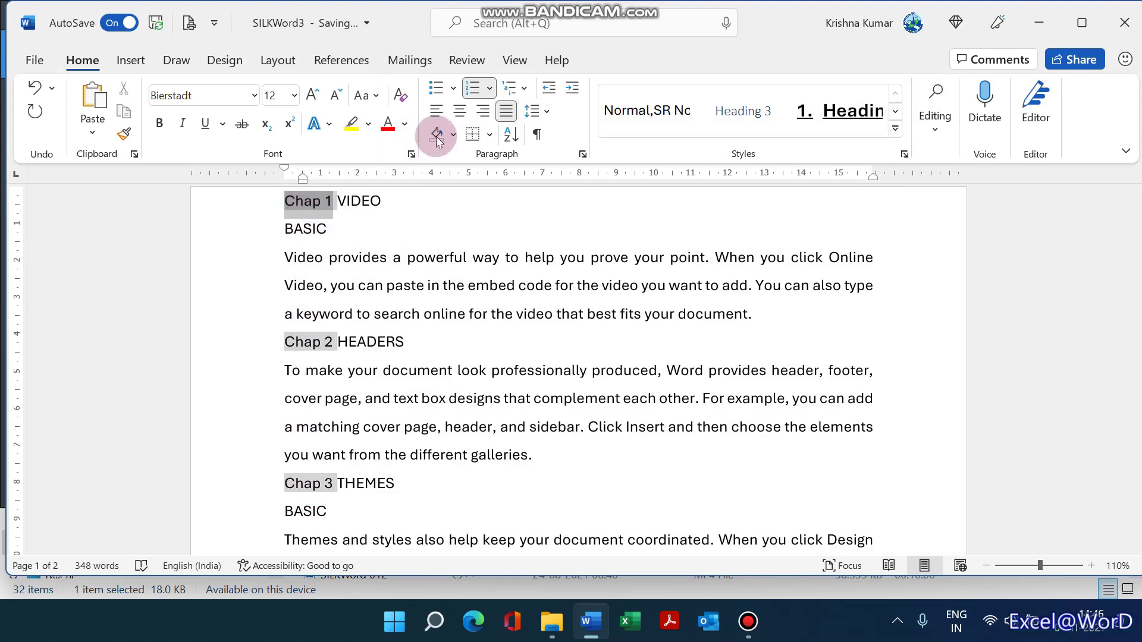
left_click(526, 92)
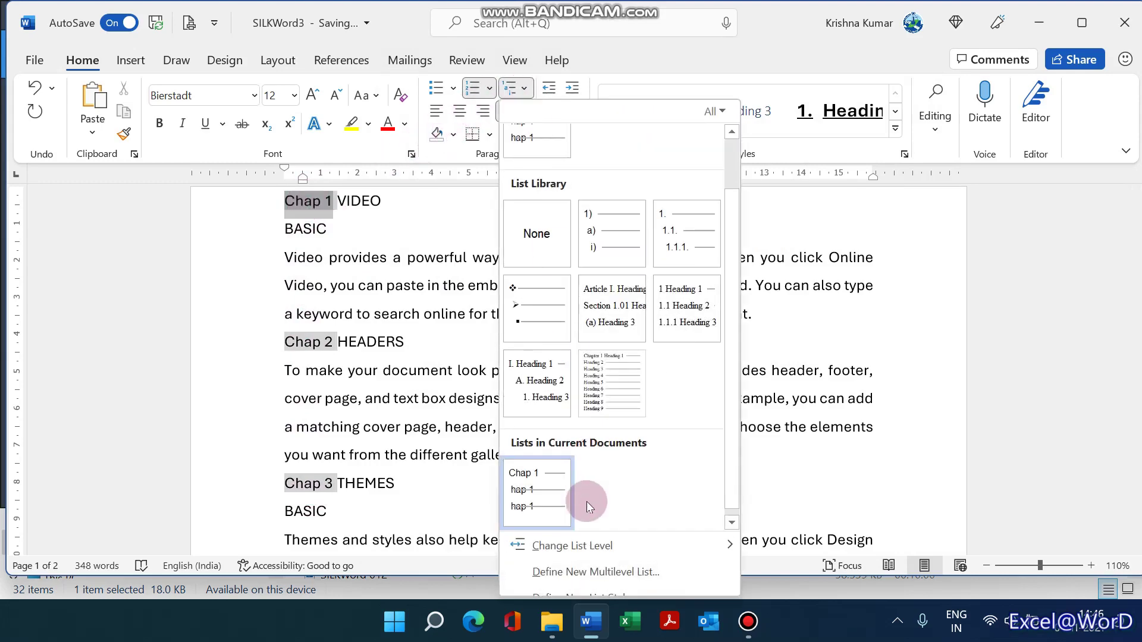
left_click(575, 566)
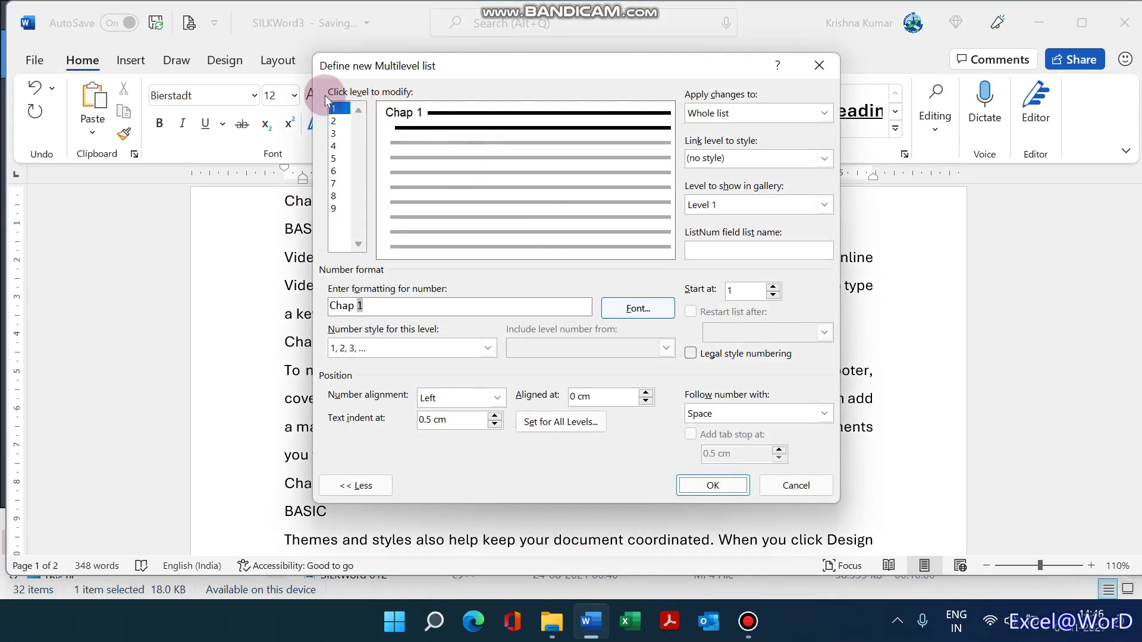
- Make level 2 include the level 1 number, use 1, 2, 3 style, formatted as 1/1
left_click(332, 121)
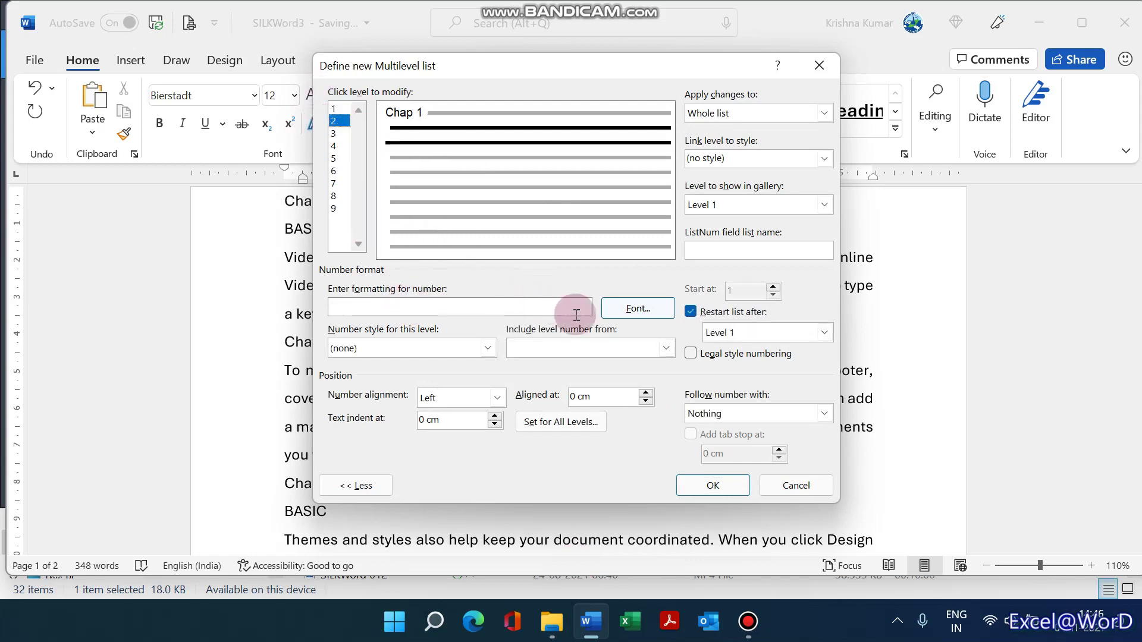
left_click(619, 348)
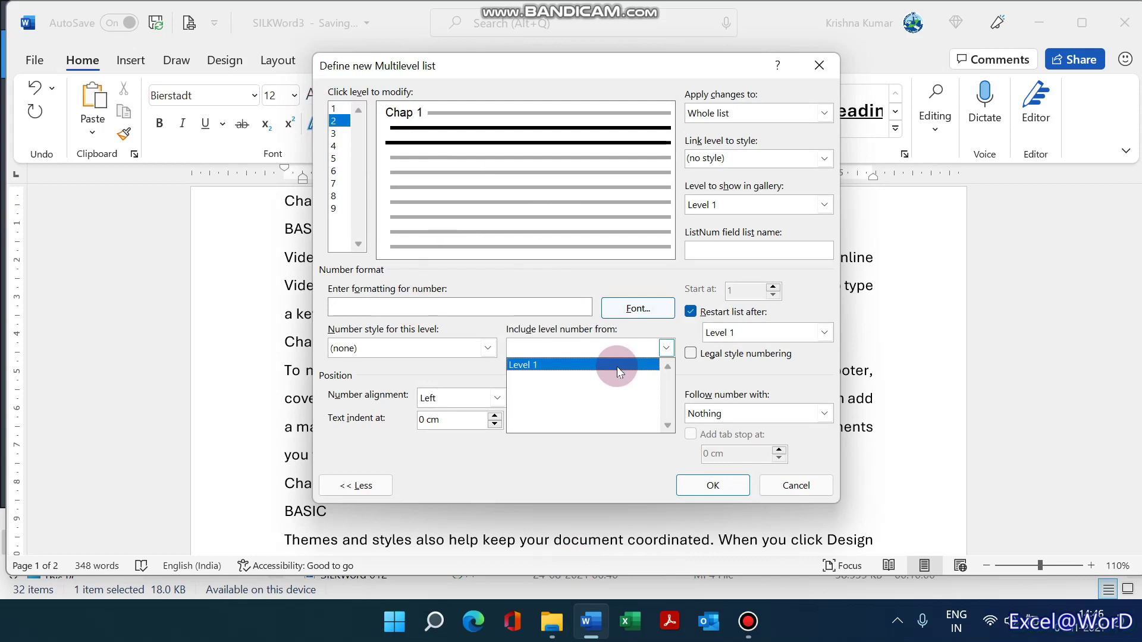
left_click(616, 367)
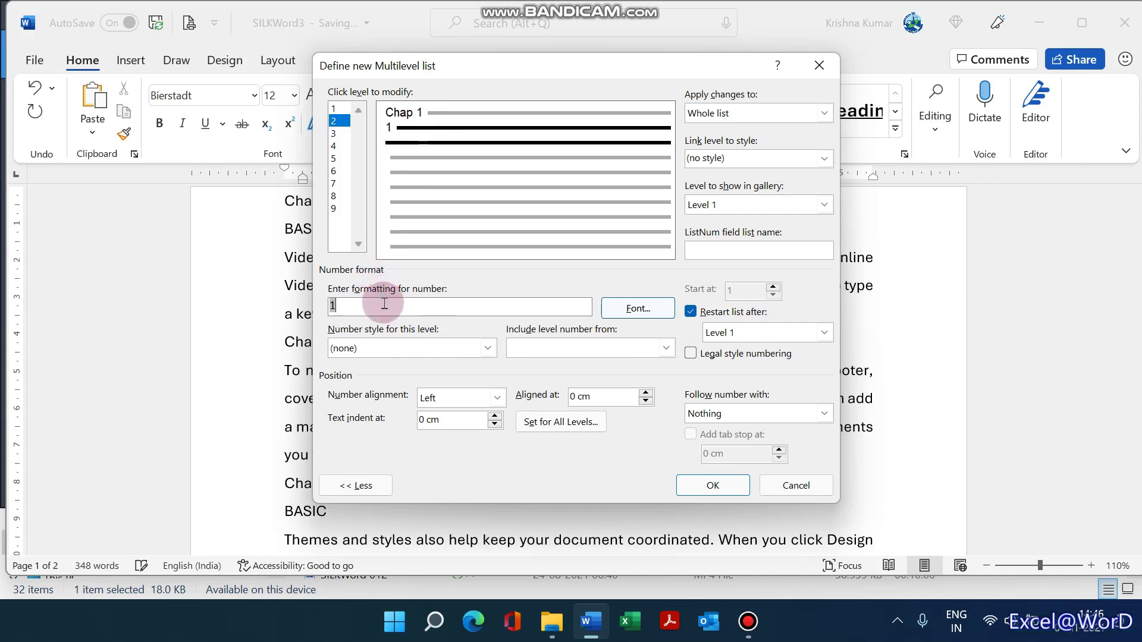
type(".")
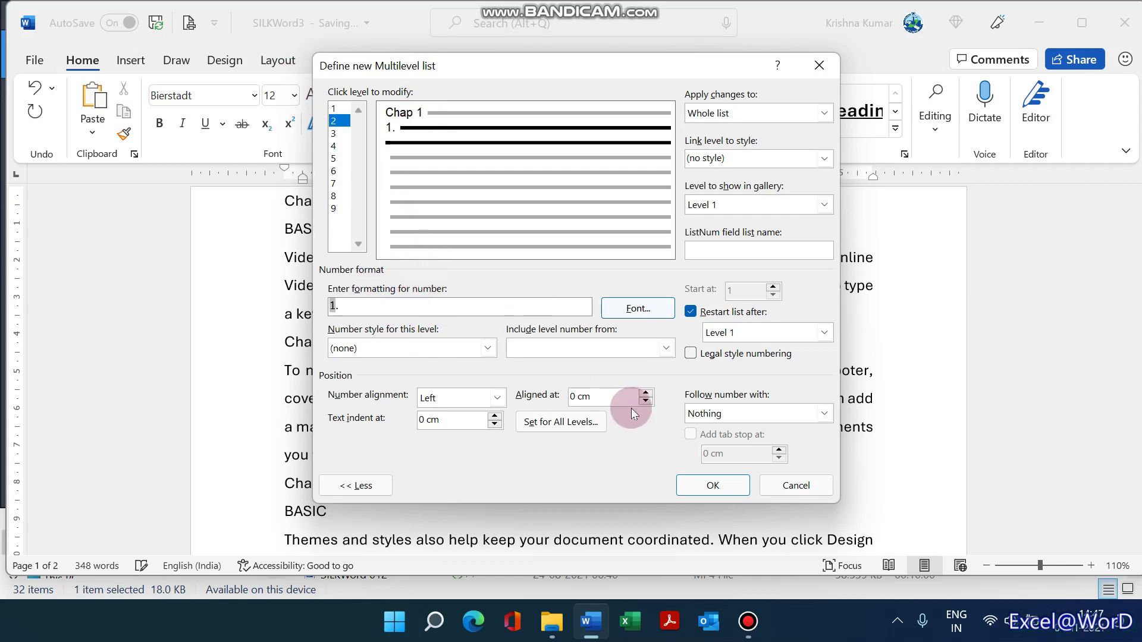
left_click(492, 350)
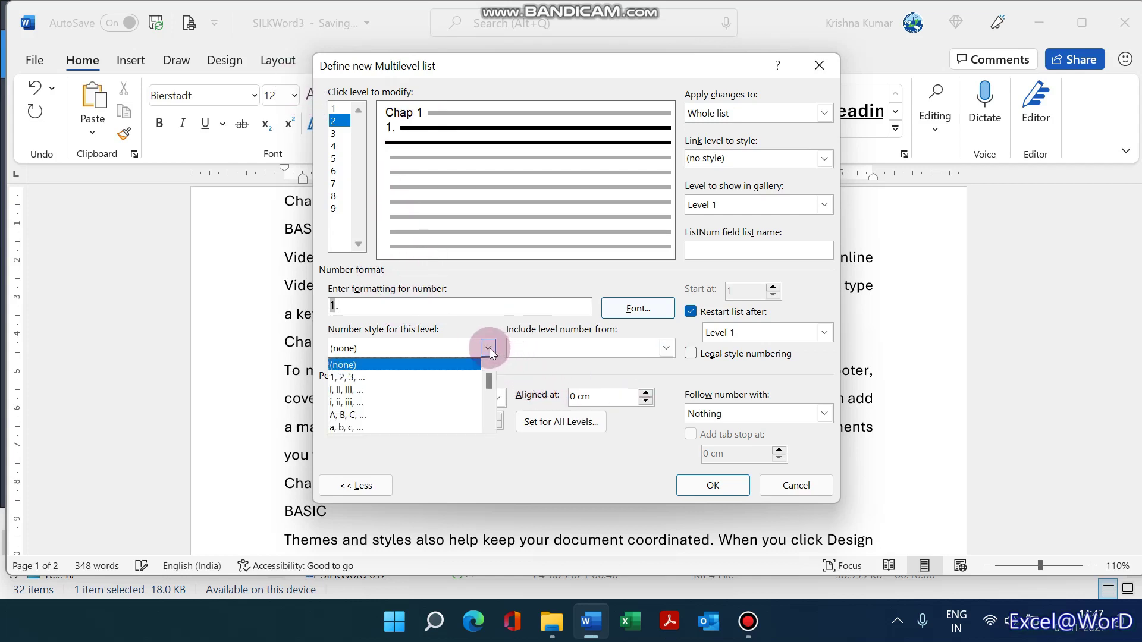
left_click(395, 377)
left_click(409, 306)
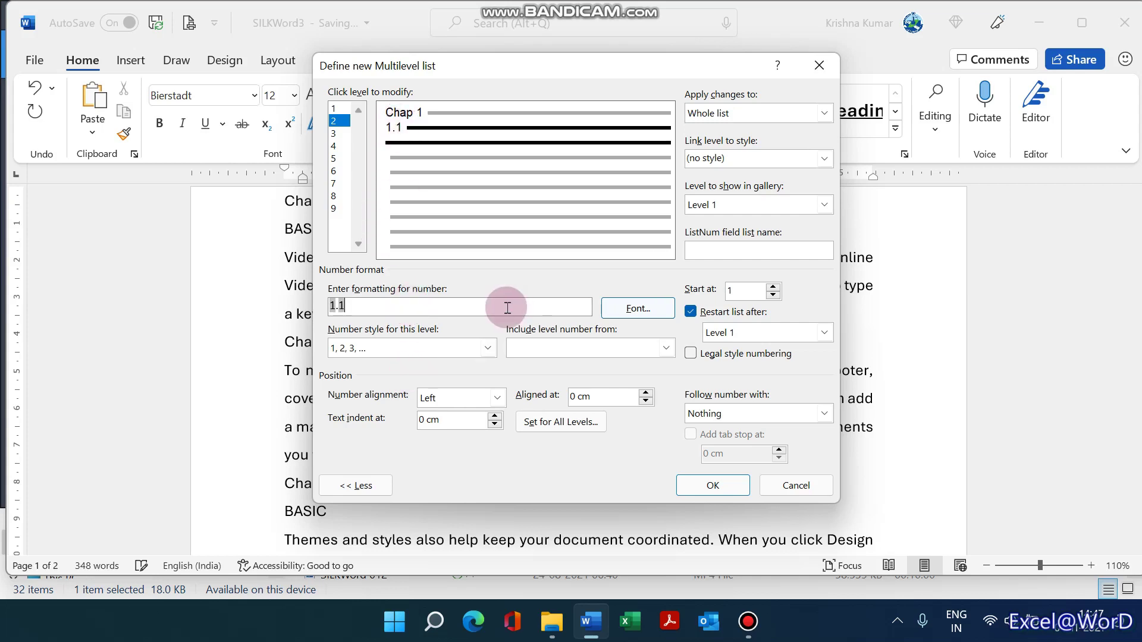
type("/")
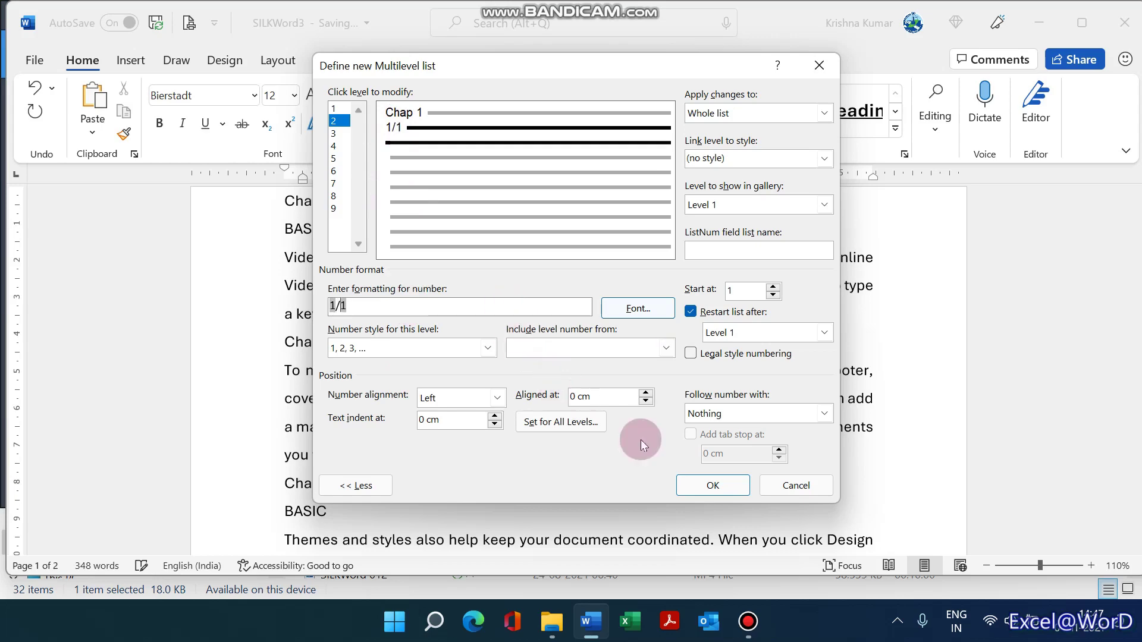
- Apply the level-2 definition and select the 1/1, 2/1, 3/1 numbers
left_click(705, 484)
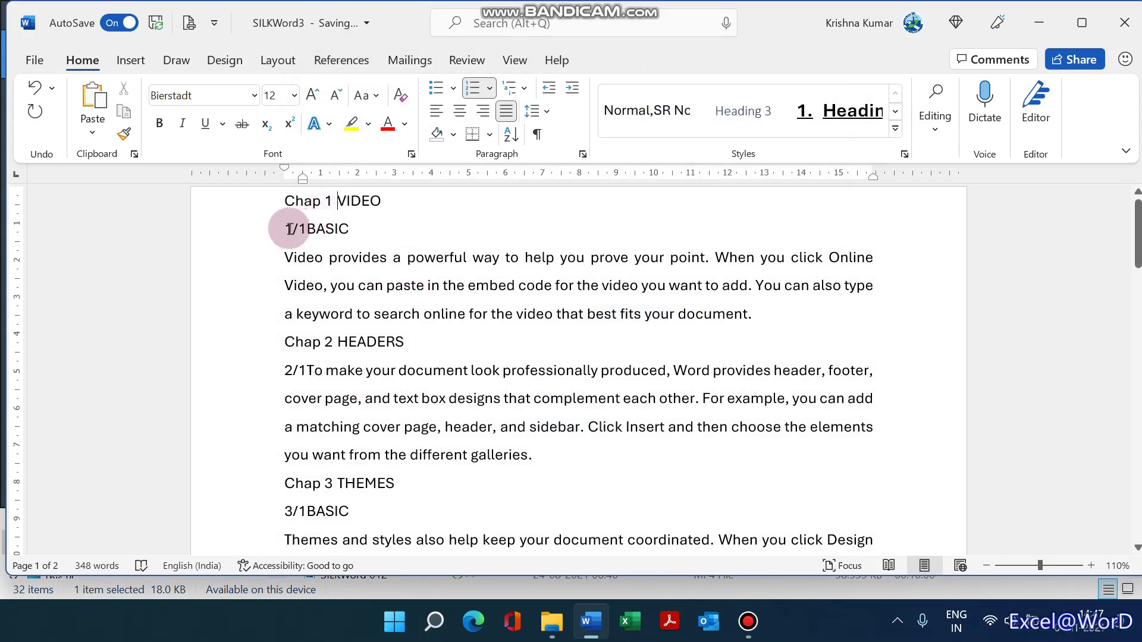
left_click(260, 233)
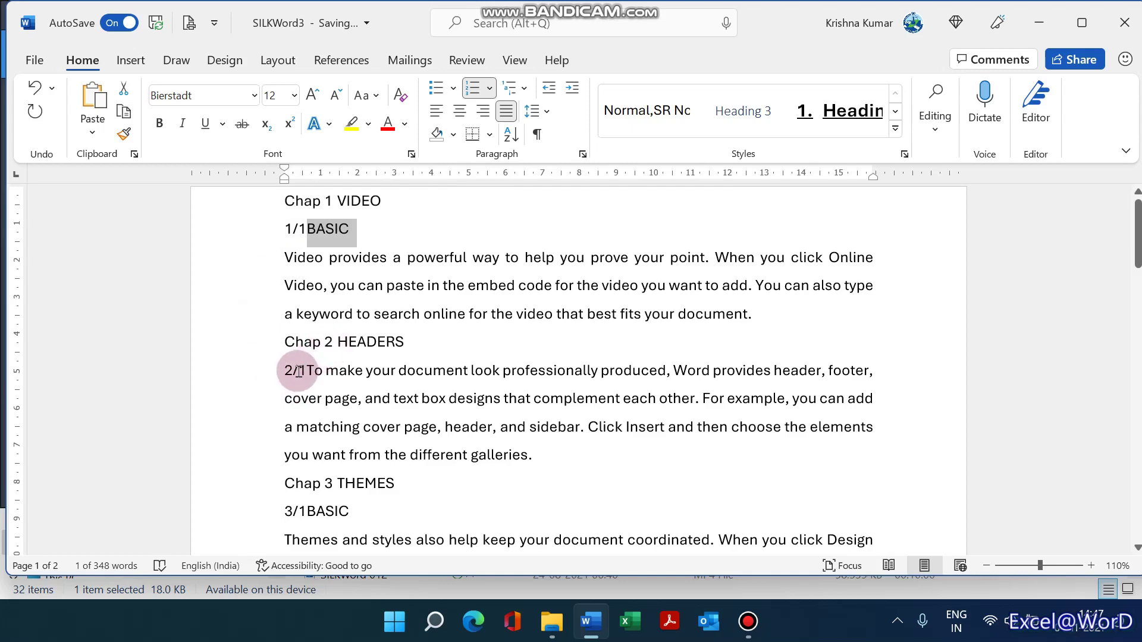
scroll(355, 502, "down", 3)
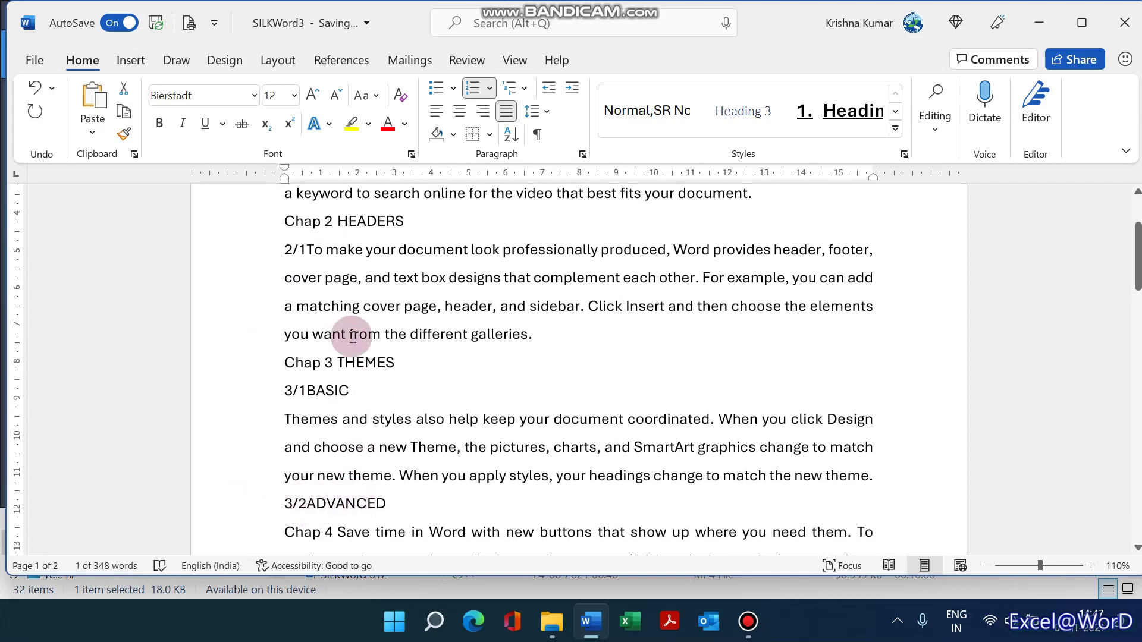
scroll(352, 337, "up", 2)
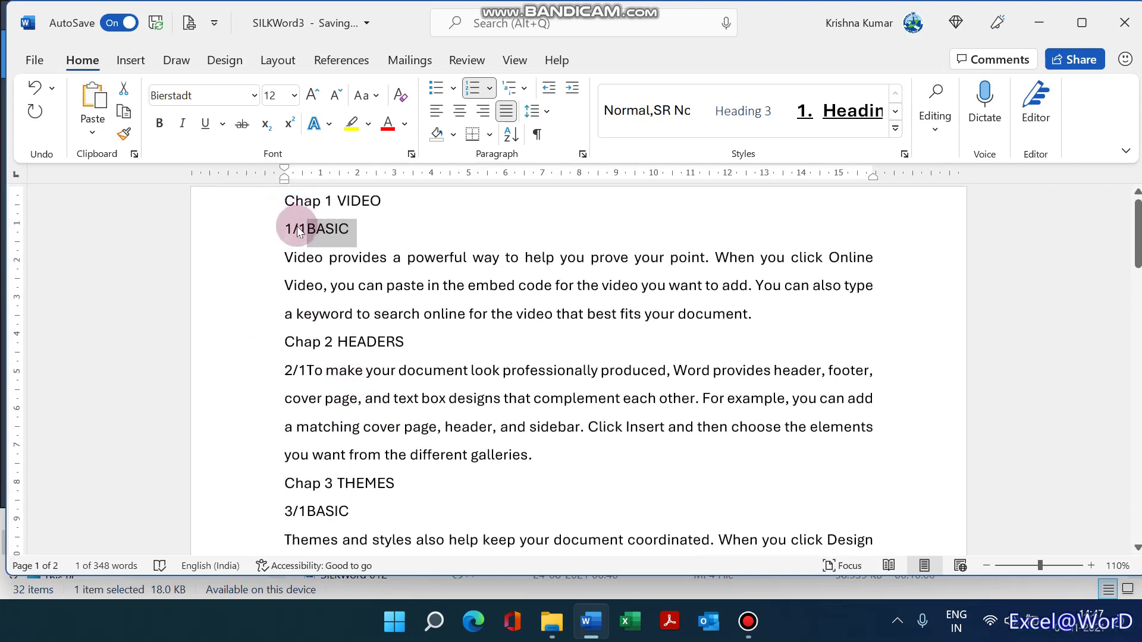
left_click(296, 228)
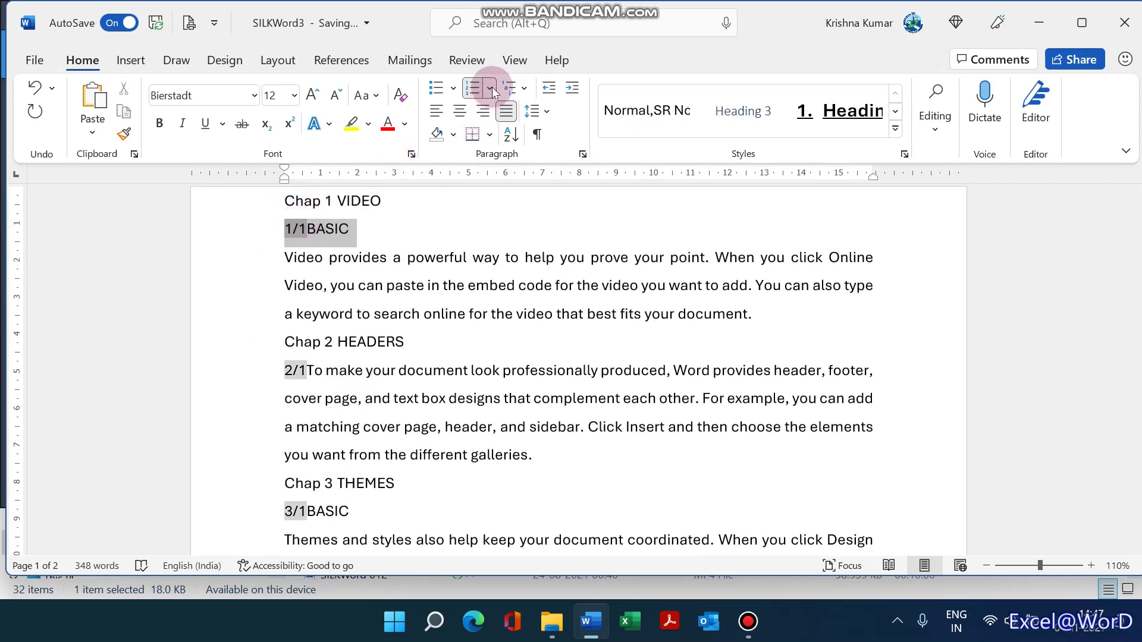
- Follow the level 2 number with a tab character and a 0.2 cm tab stop
left_click(524, 89)
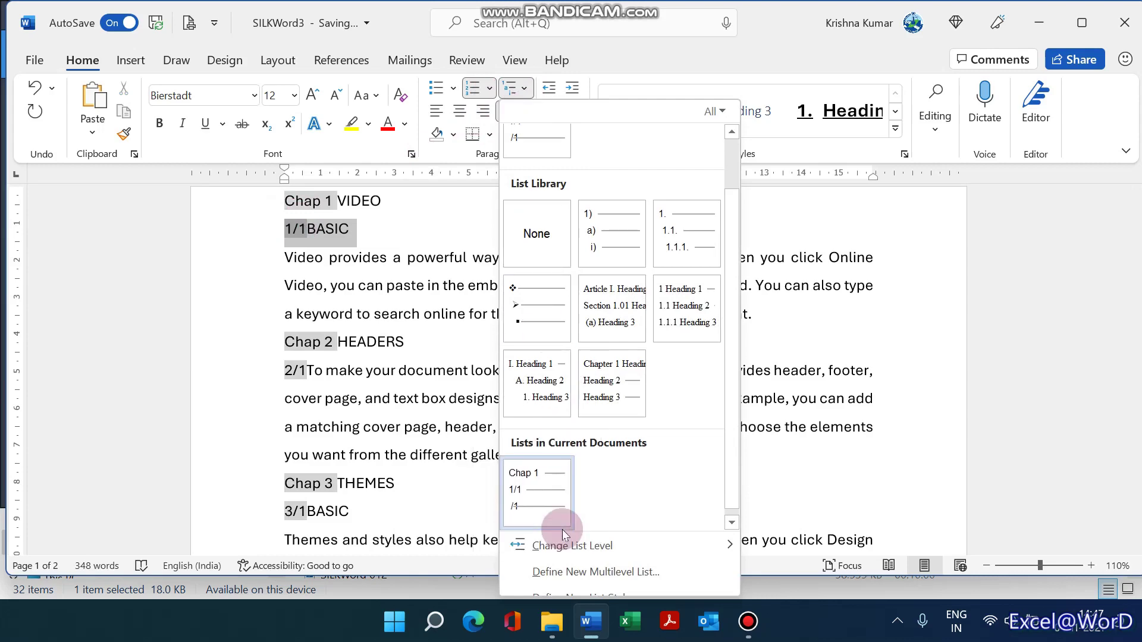
left_click(563, 572)
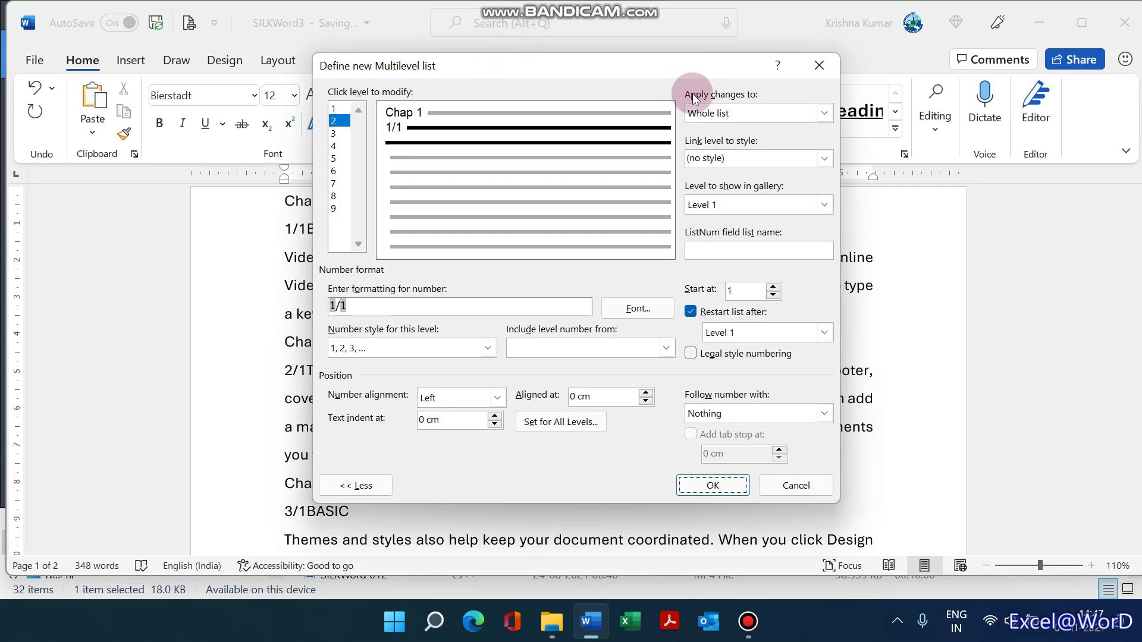
left_click_drag(562, 66, 683, 65)
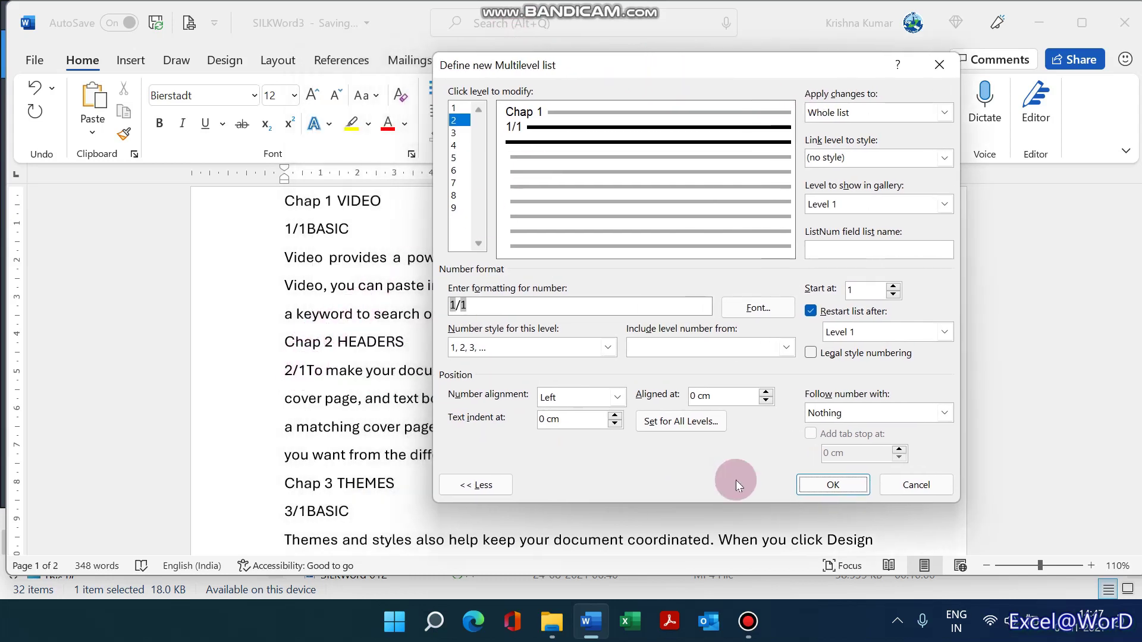
left_click(942, 412)
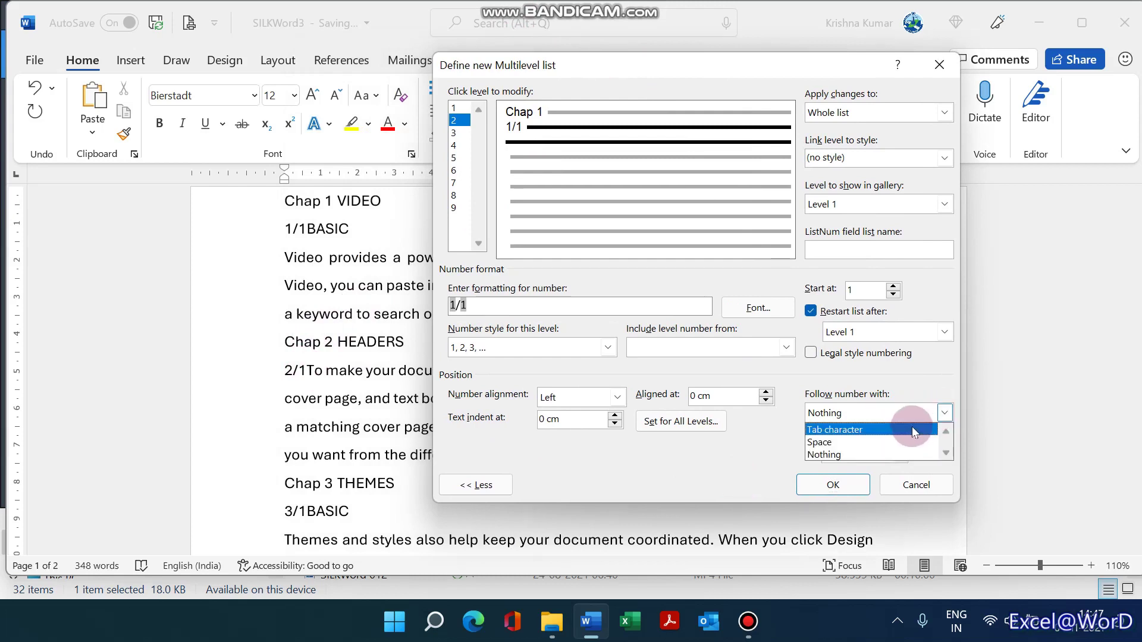
left_click(899, 429)
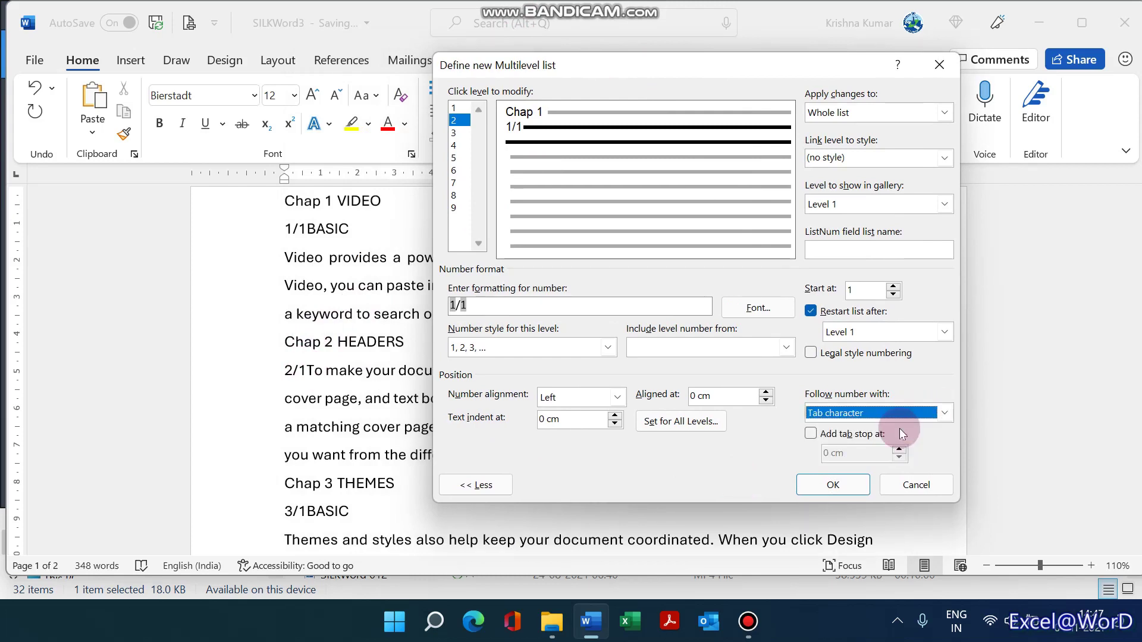
left_click(811, 434)
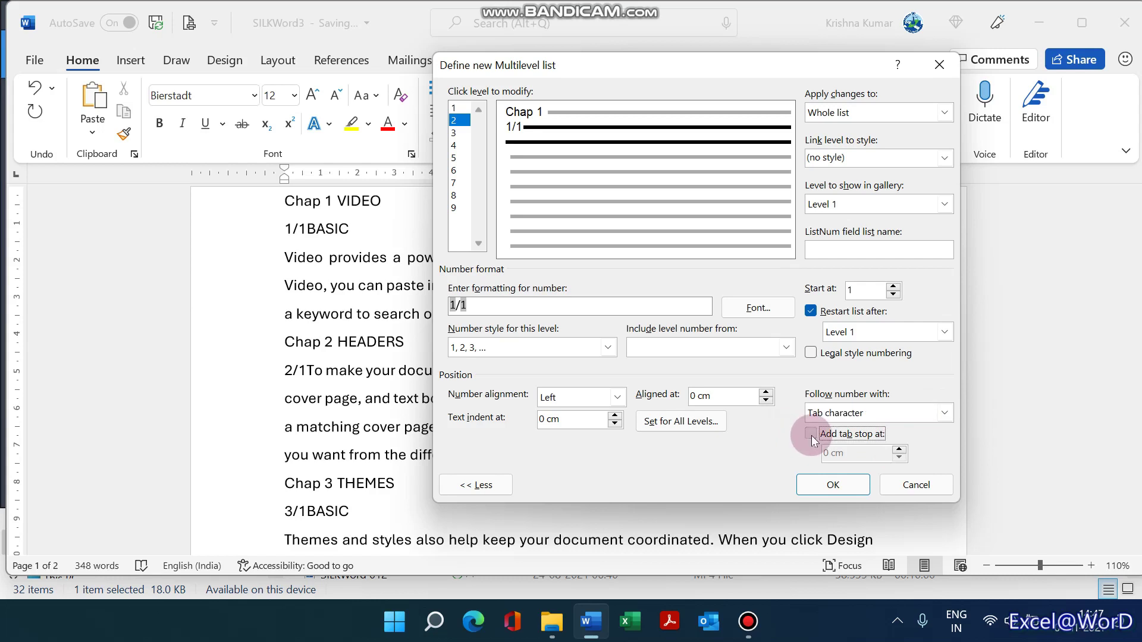
left_click(899, 448)
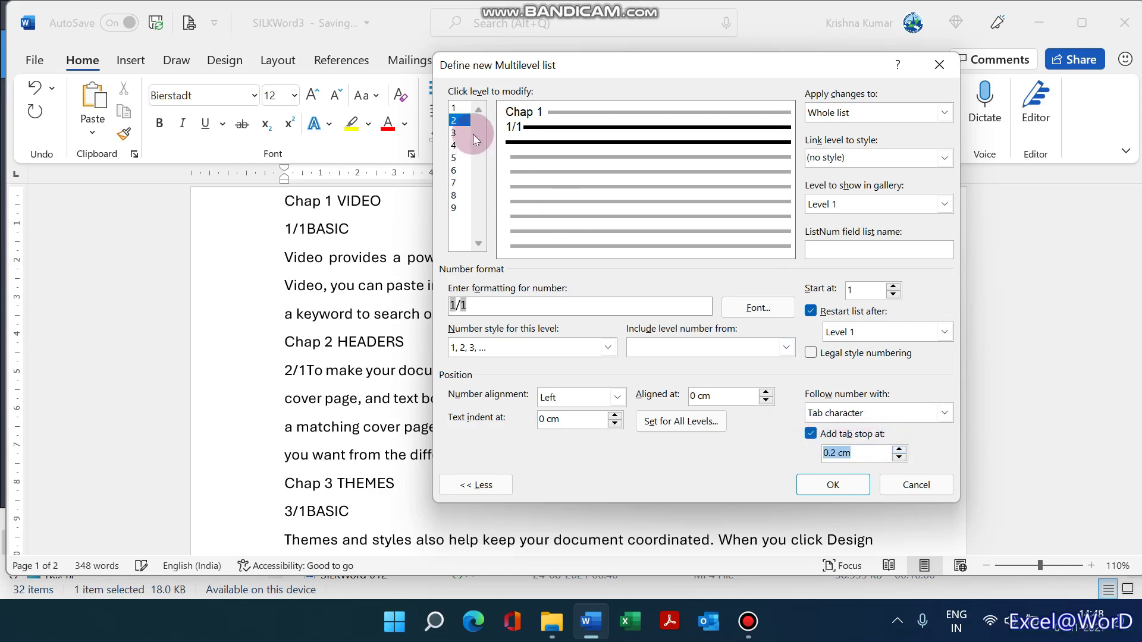
- Review the level 1 and level 9 settings, return to level 2, and apply
left_click(457, 122)
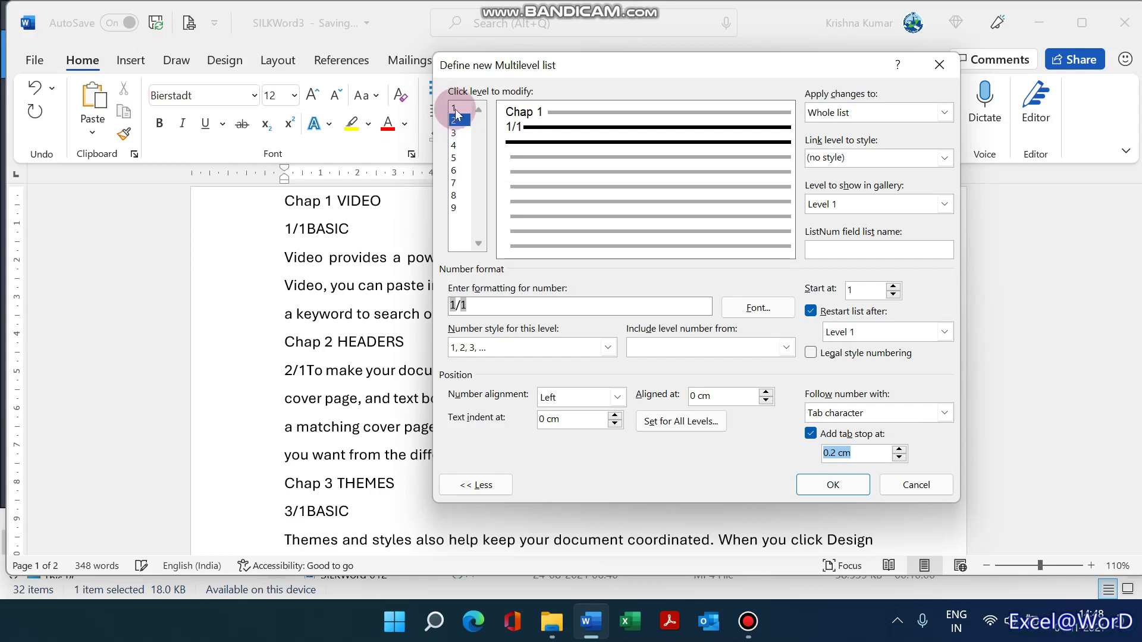
left_click(454, 107)
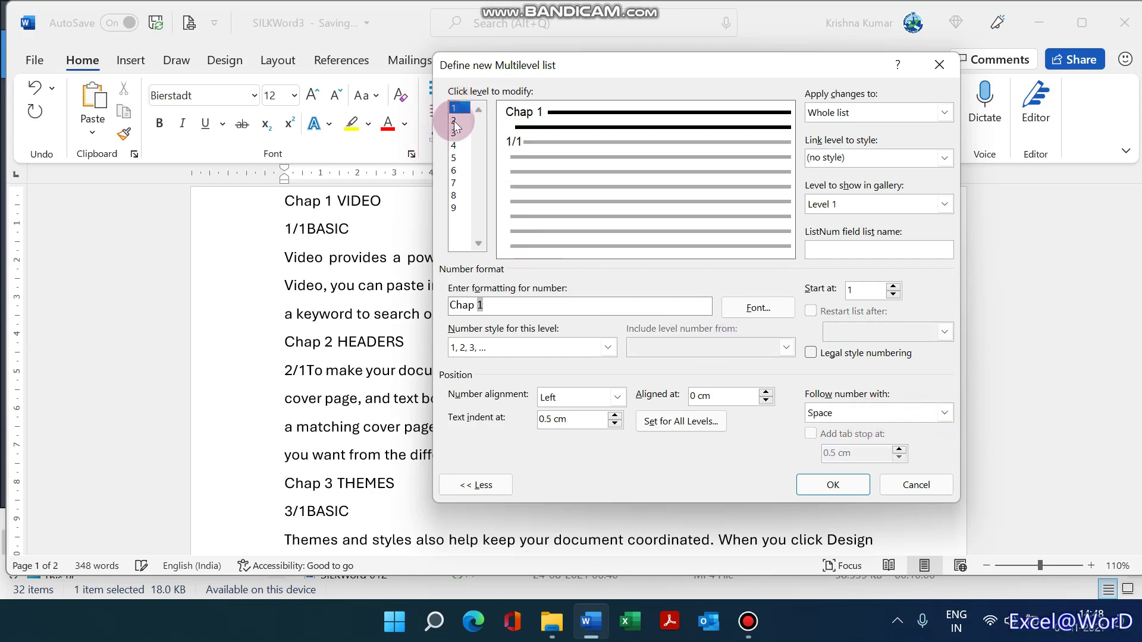
key("Down")
key("Down")
key("Down")
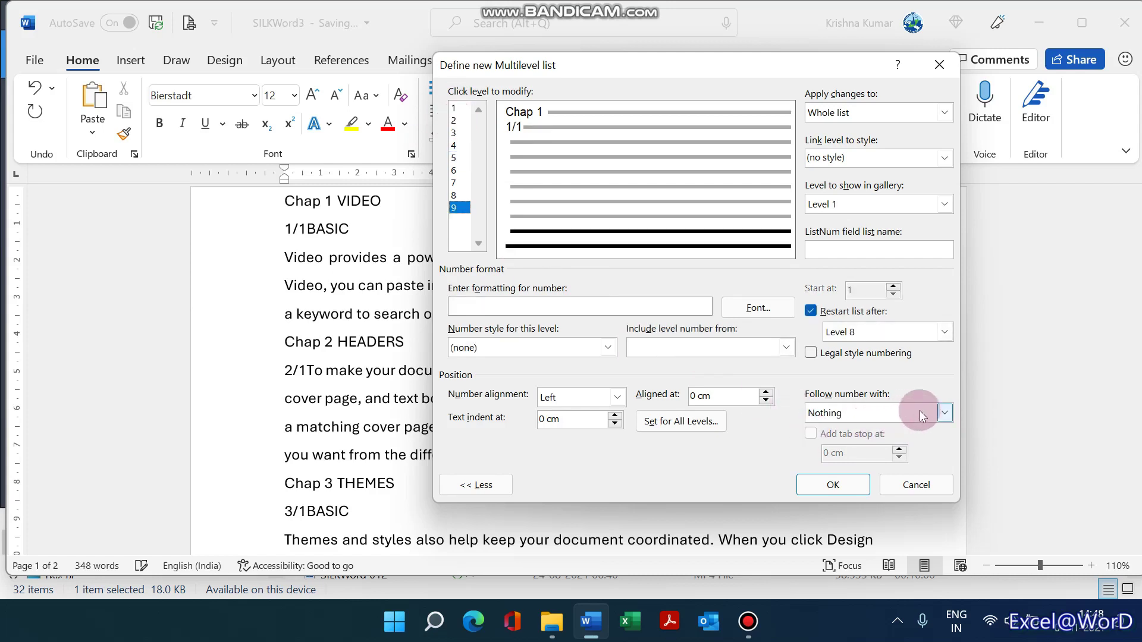
left_click(458, 122)
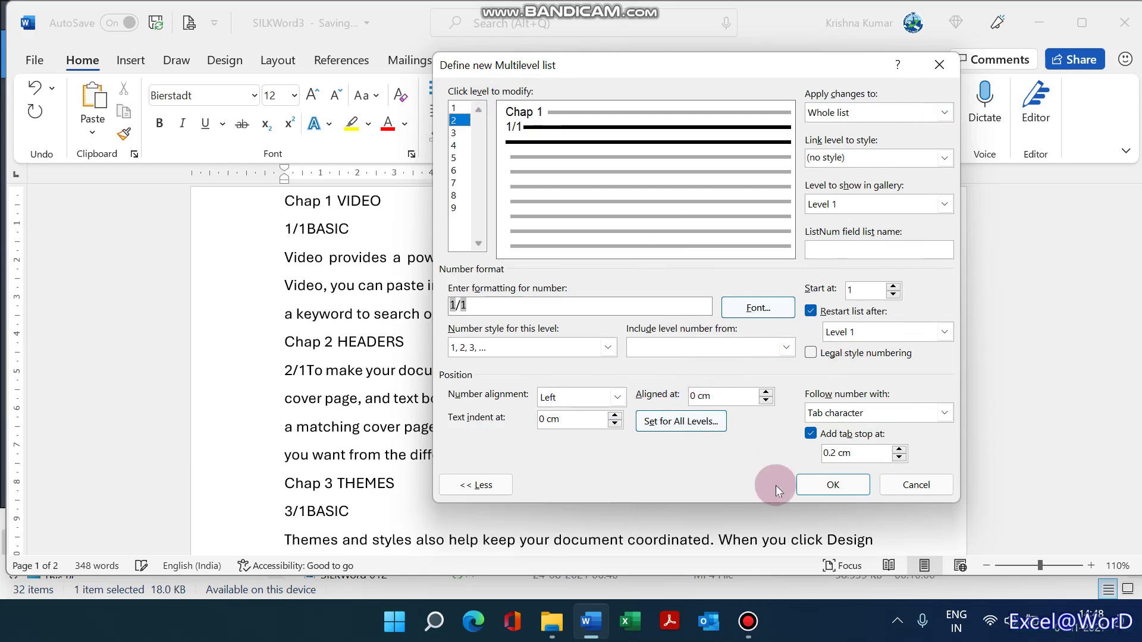
left_click(816, 487)
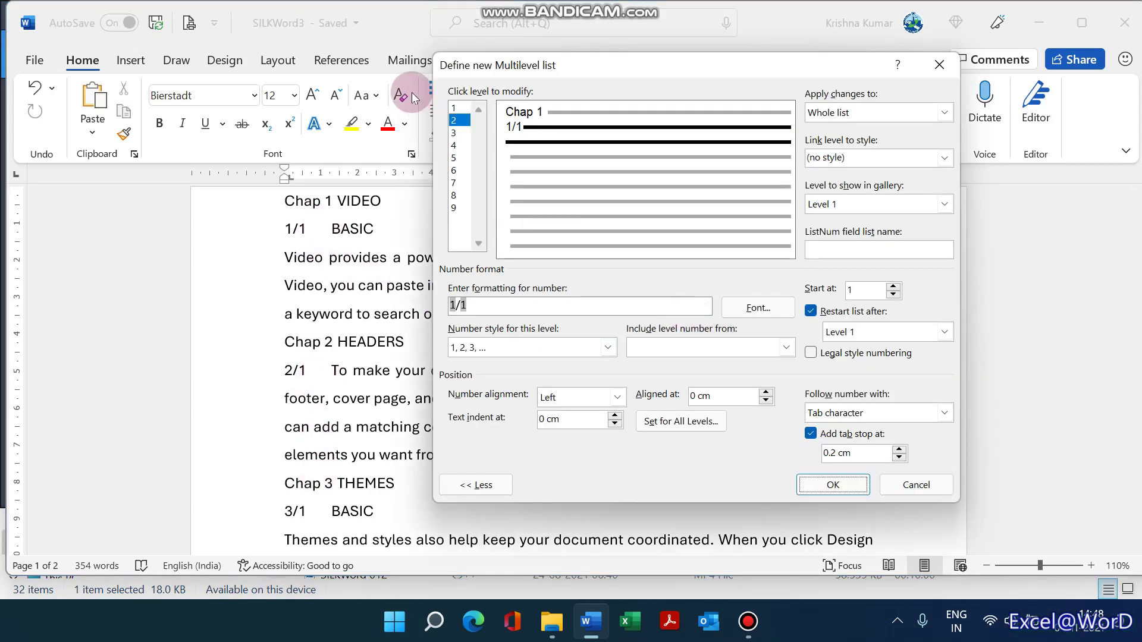
- Number level 3 with lowercase letters, right-aligned
left_click(459, 122)
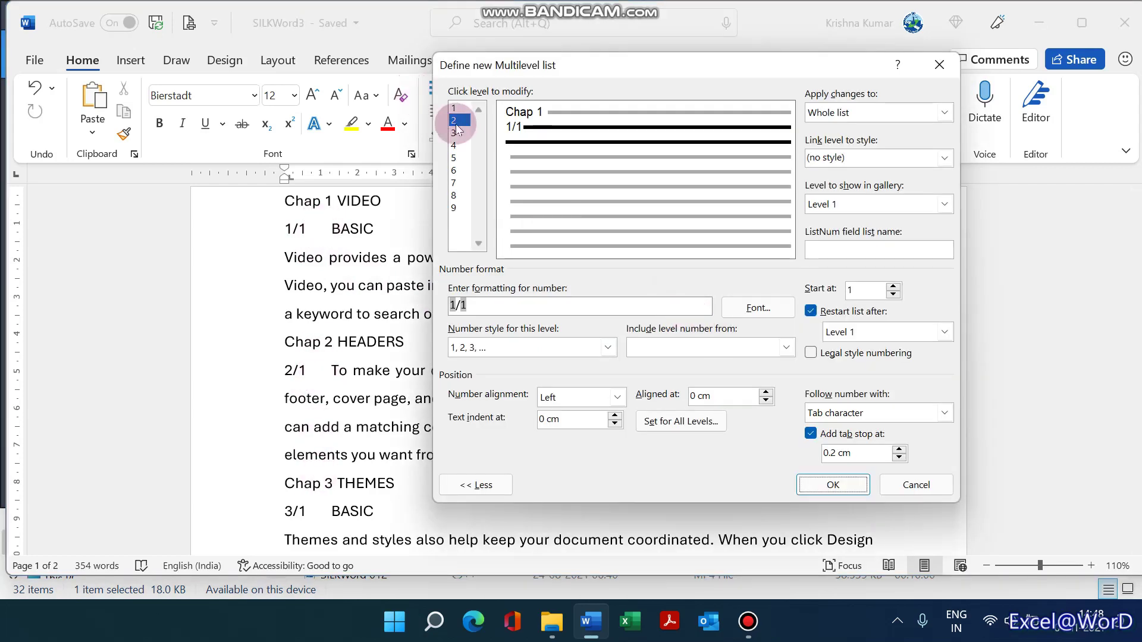
left_click(461, 135)
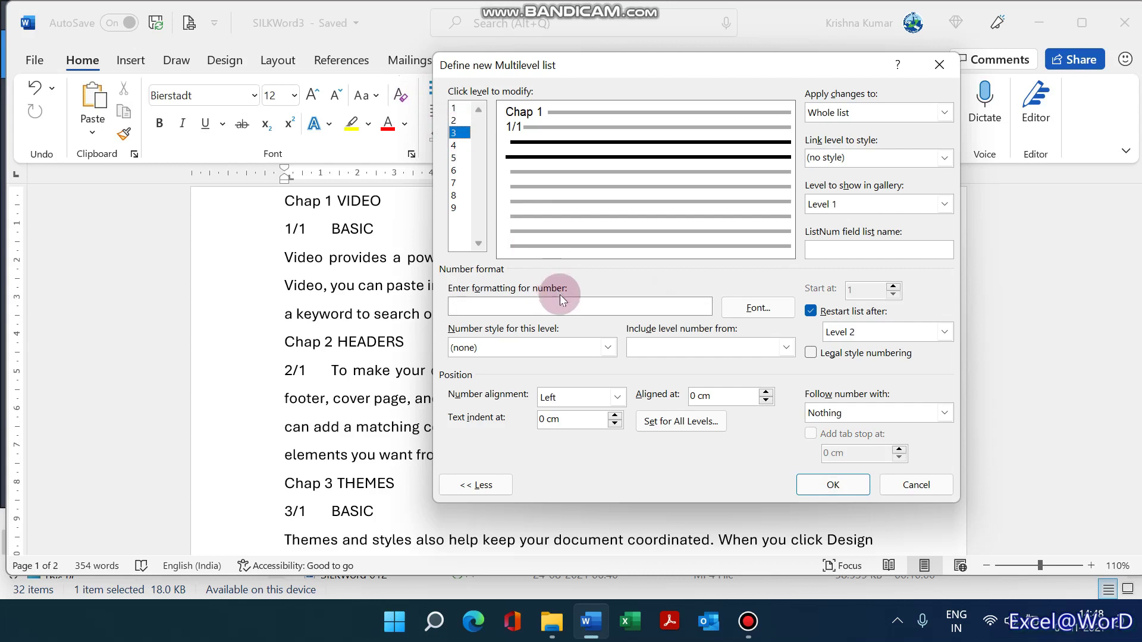
left_click(605, 348)
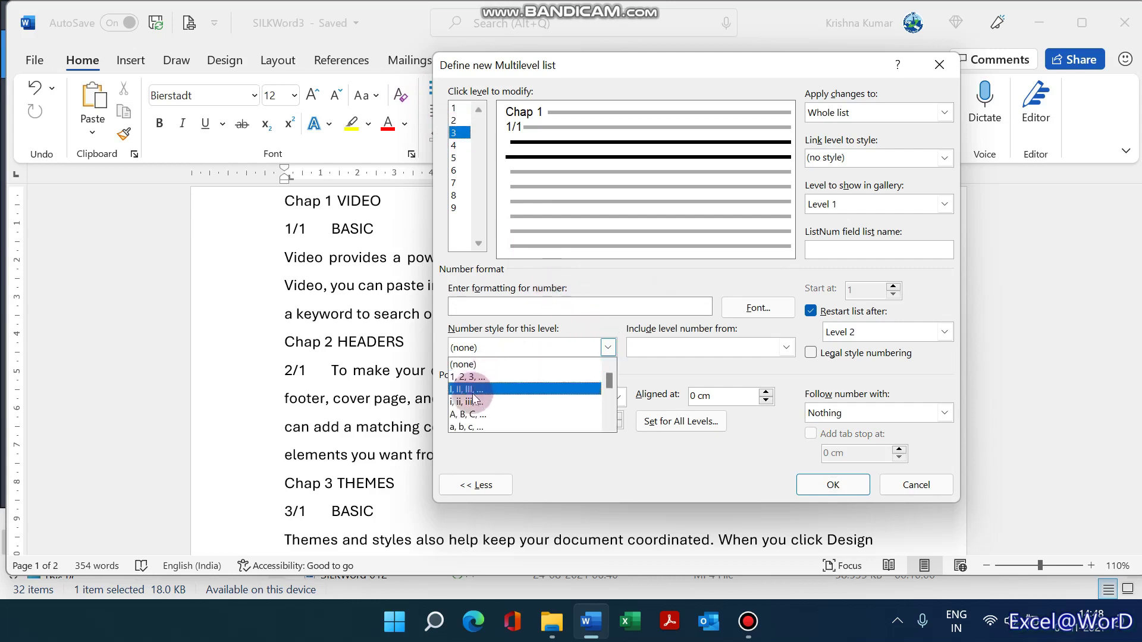
left_click(474, 427)
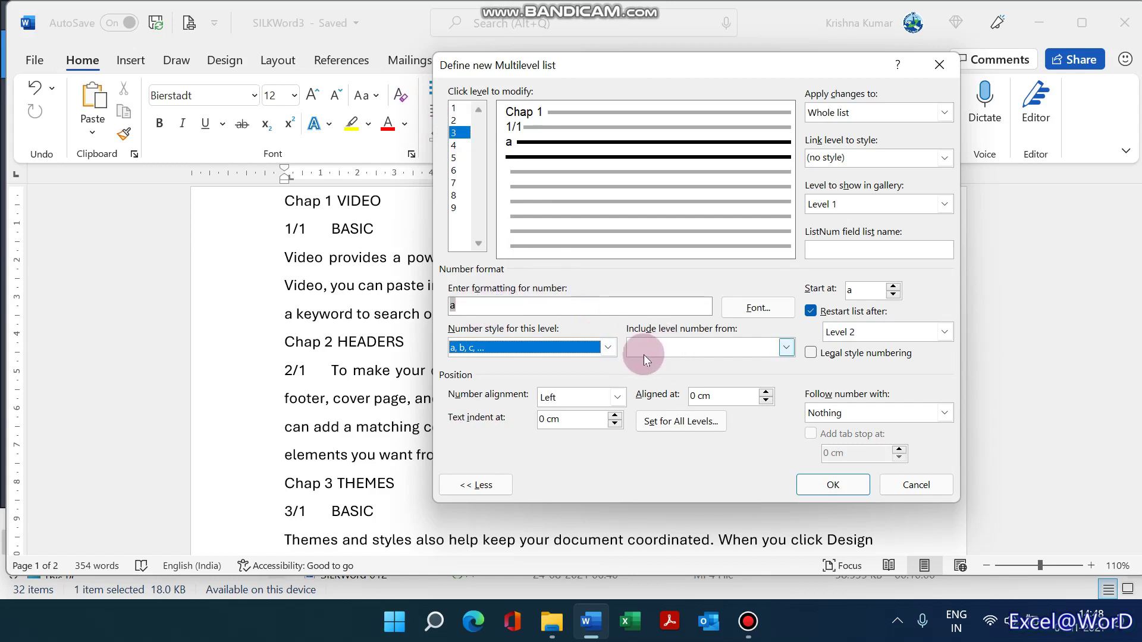
left_click(616, 397)
left_click(577, 438)
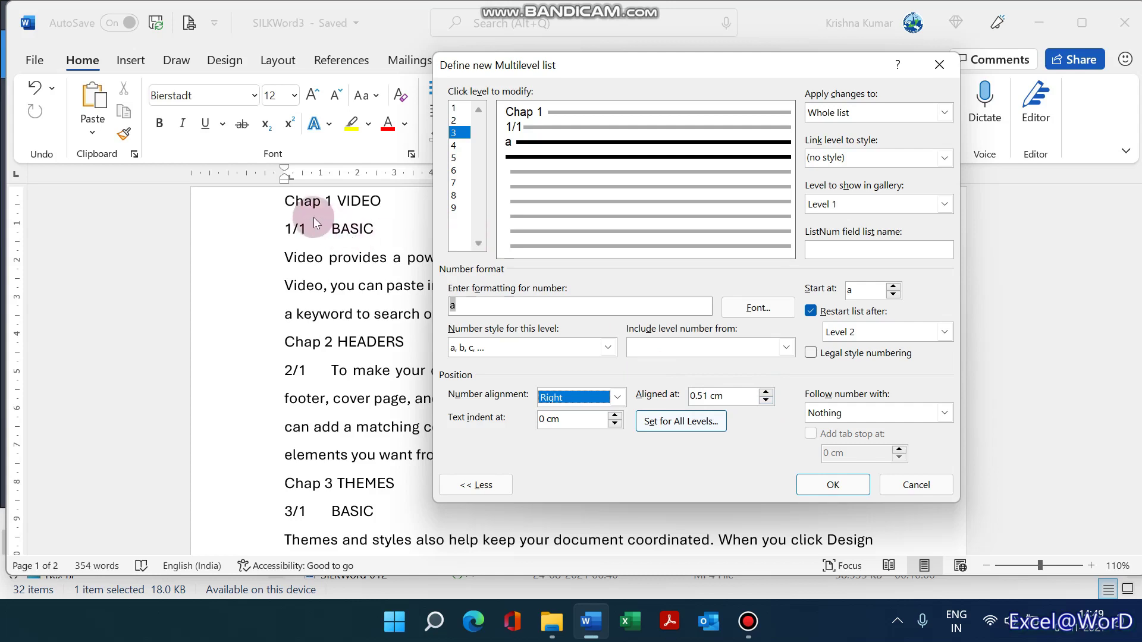
- Place the level 3 letter at 0.5 cm, follow it with a space, and apply
left_click(766, 400)
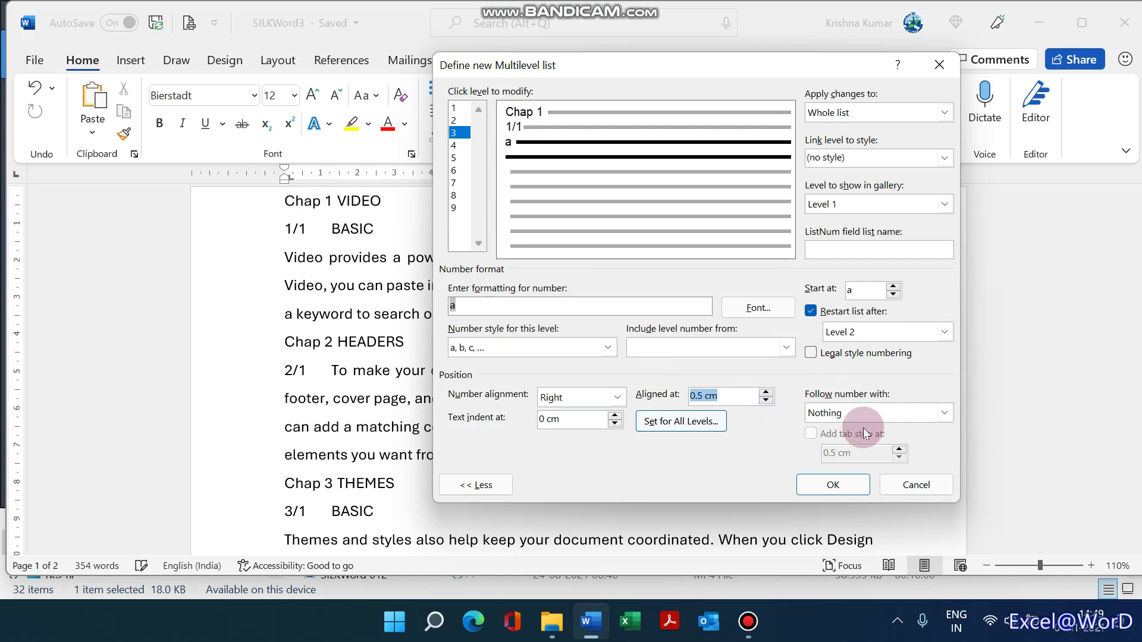
left_click(942, 414)
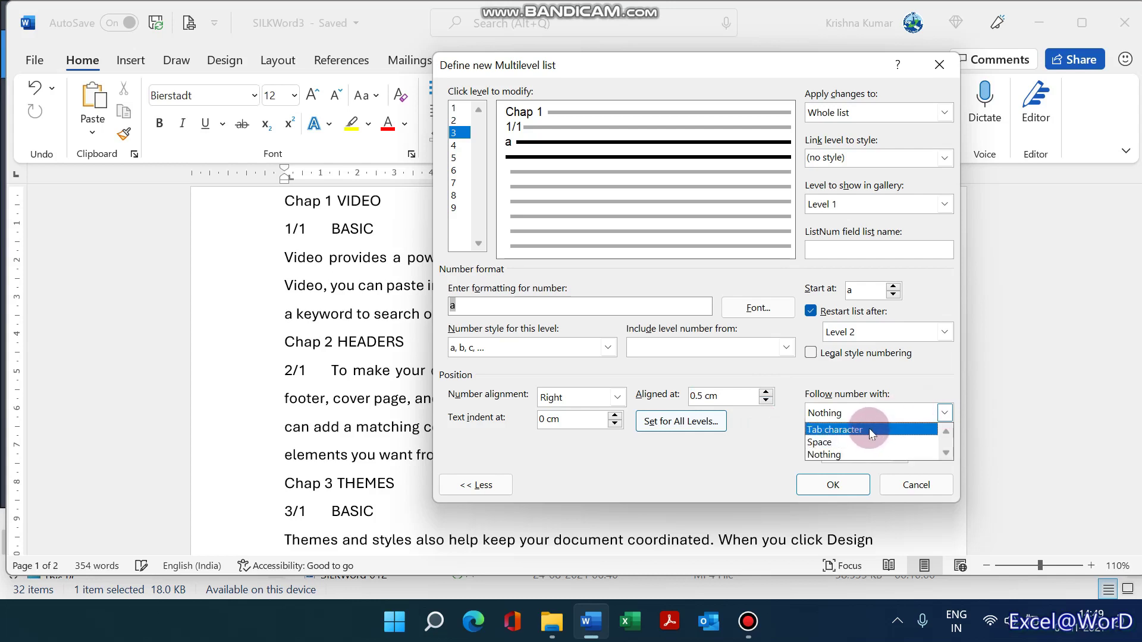
left_click(862, 444)
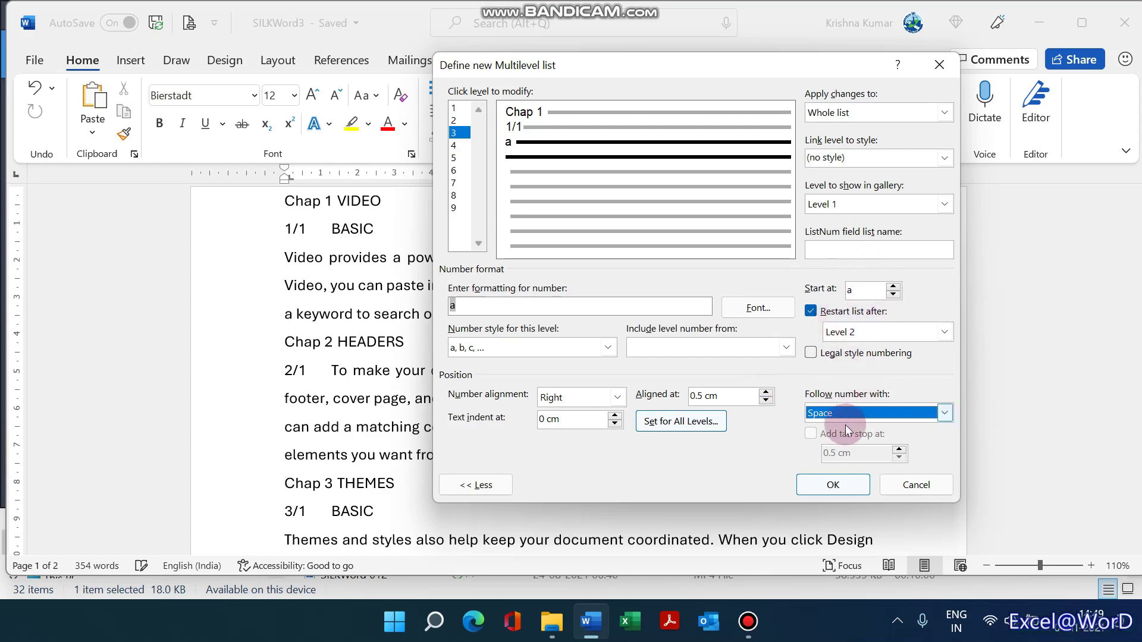
left_click(833, 488)
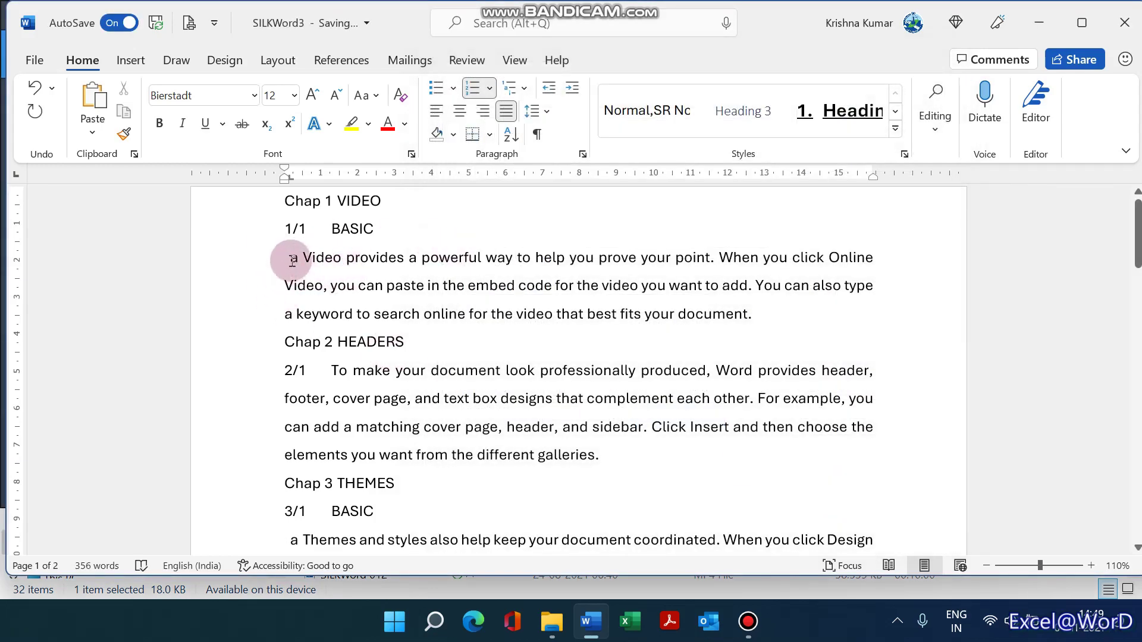
- Select the letter numbers and set level 3 aligned position to 0.8 cm
left_click(293, 261)
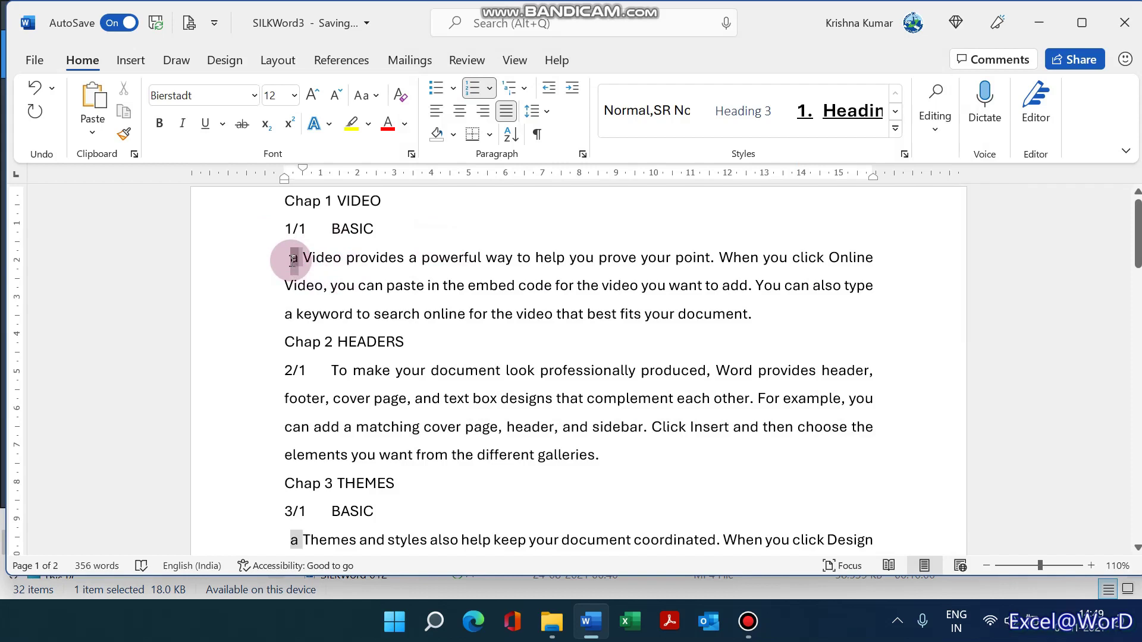
left_click(526, 92)
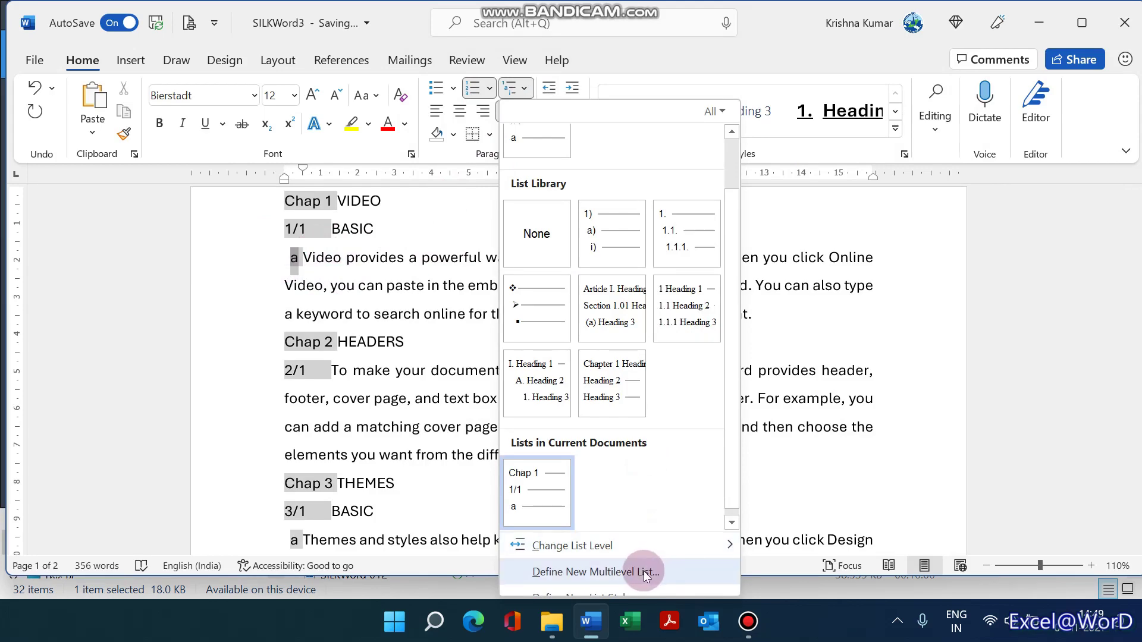
left_click(595, 572)
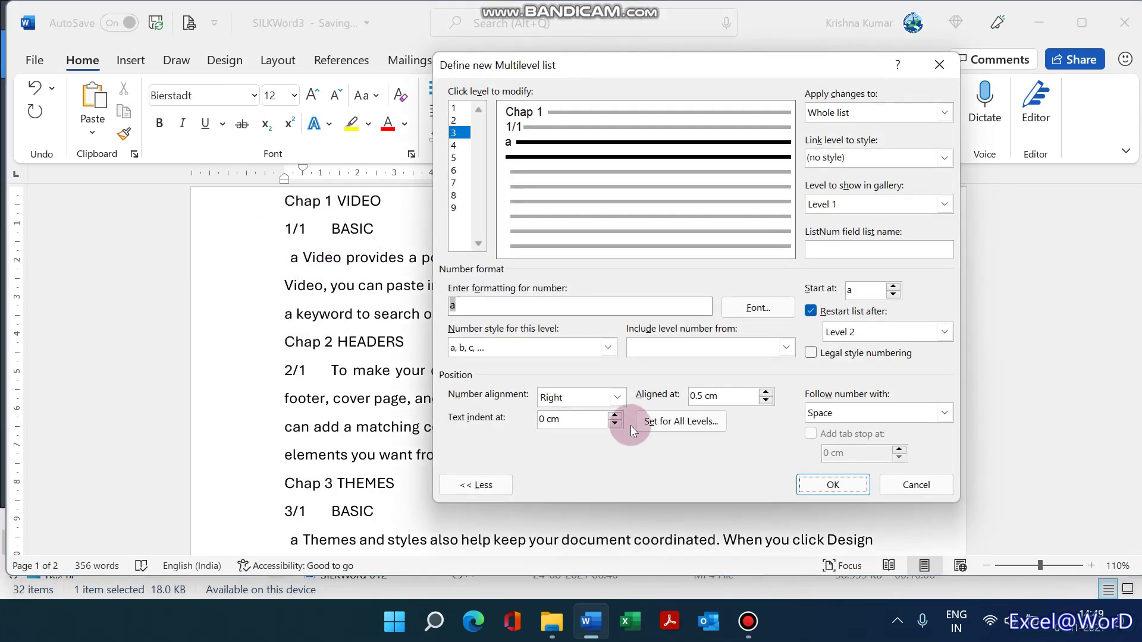
double_click(766, 394)
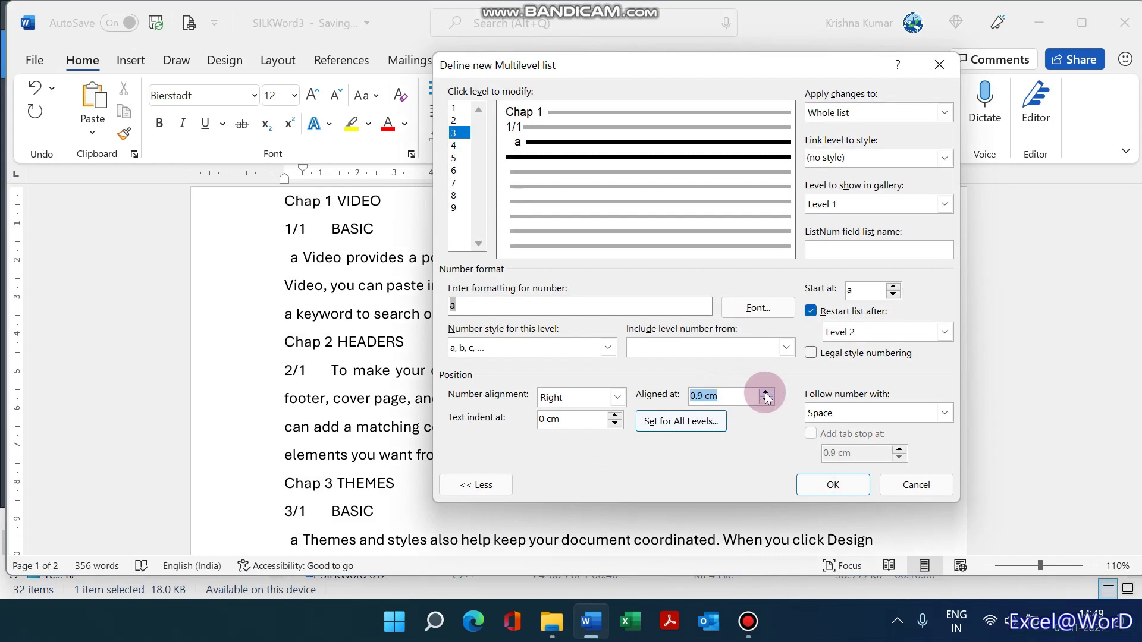
left_click(766, 400)
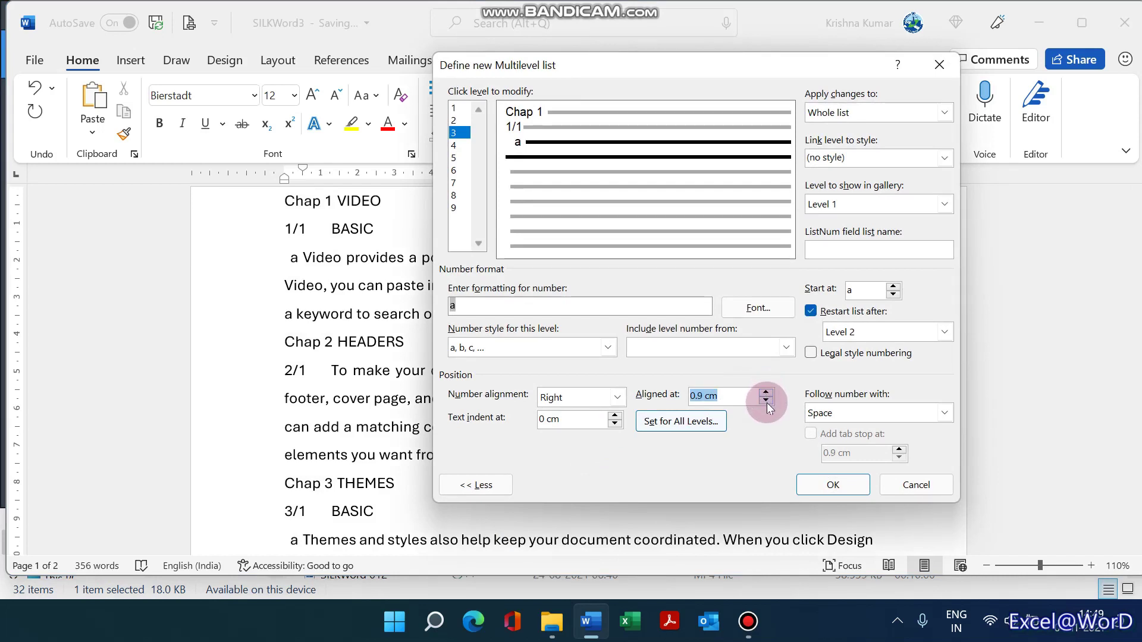
- Follow the level 3 letter with a tab character and a 1.2 cm tab stop
left_click(945, 414)
left_click(880, 439)
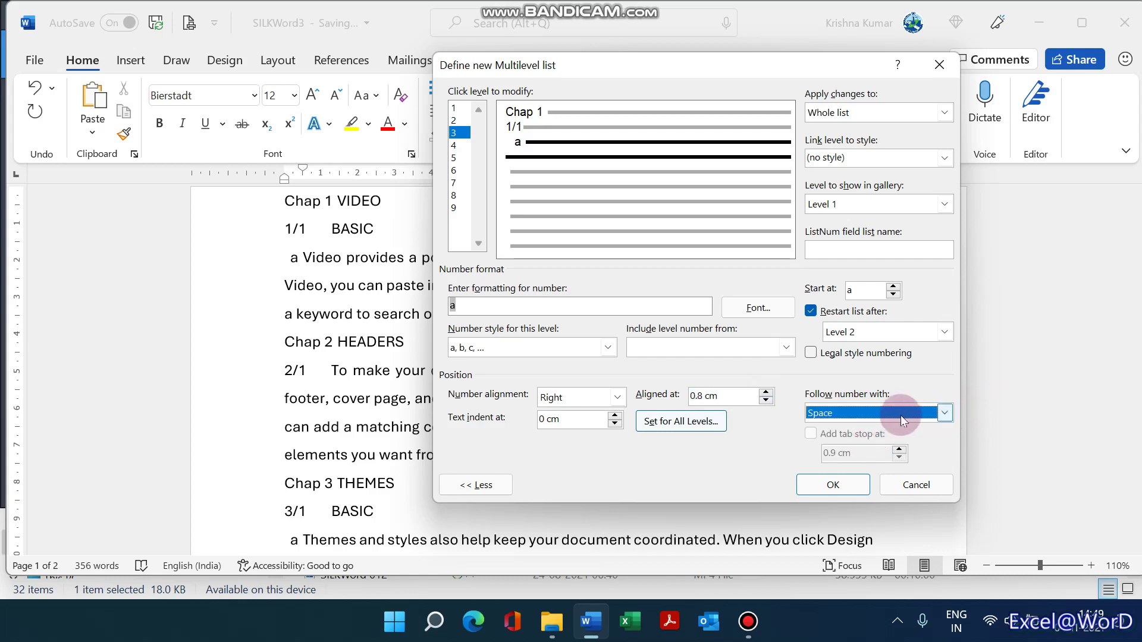
left_click(945, 413)
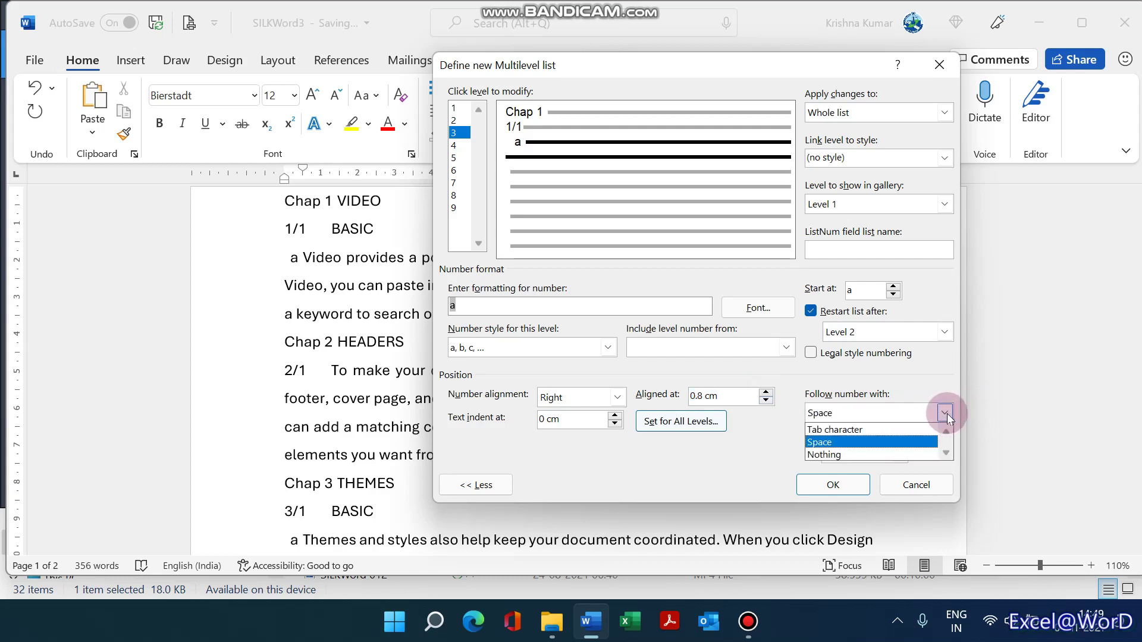
left_click(893, 435)
left_click(809, 434)
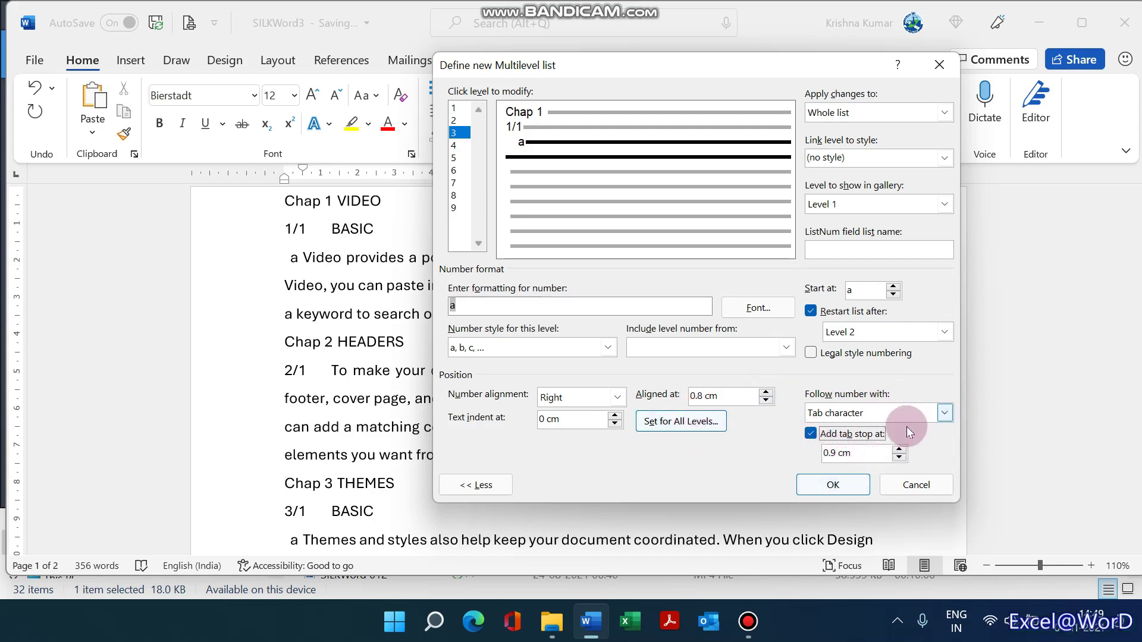
left_click(899, 450)
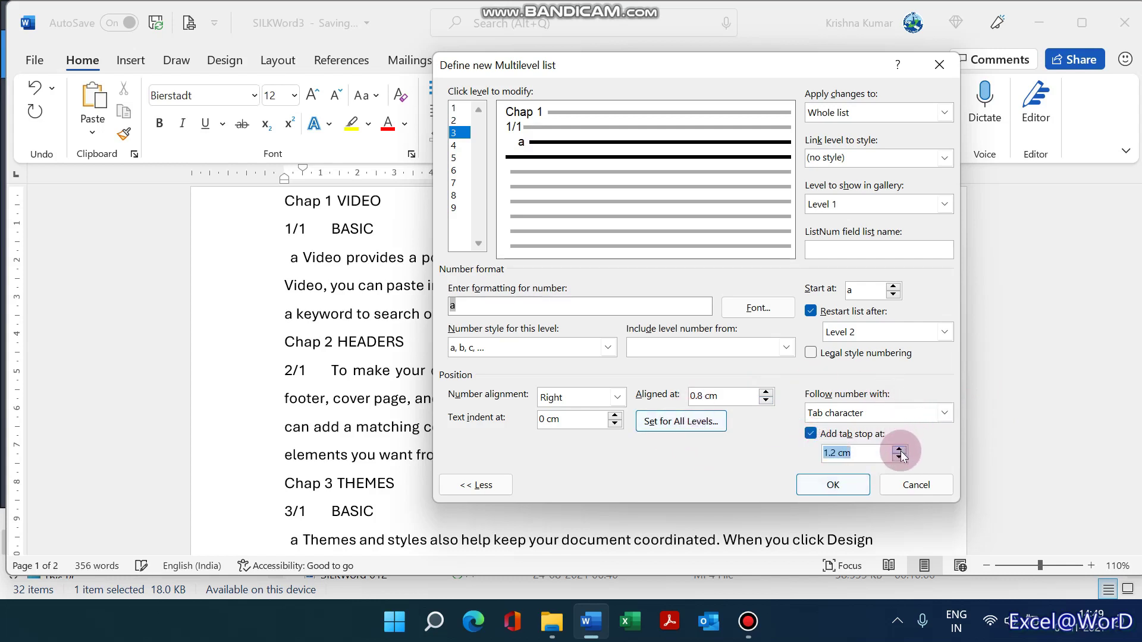
left_click(834, 486)
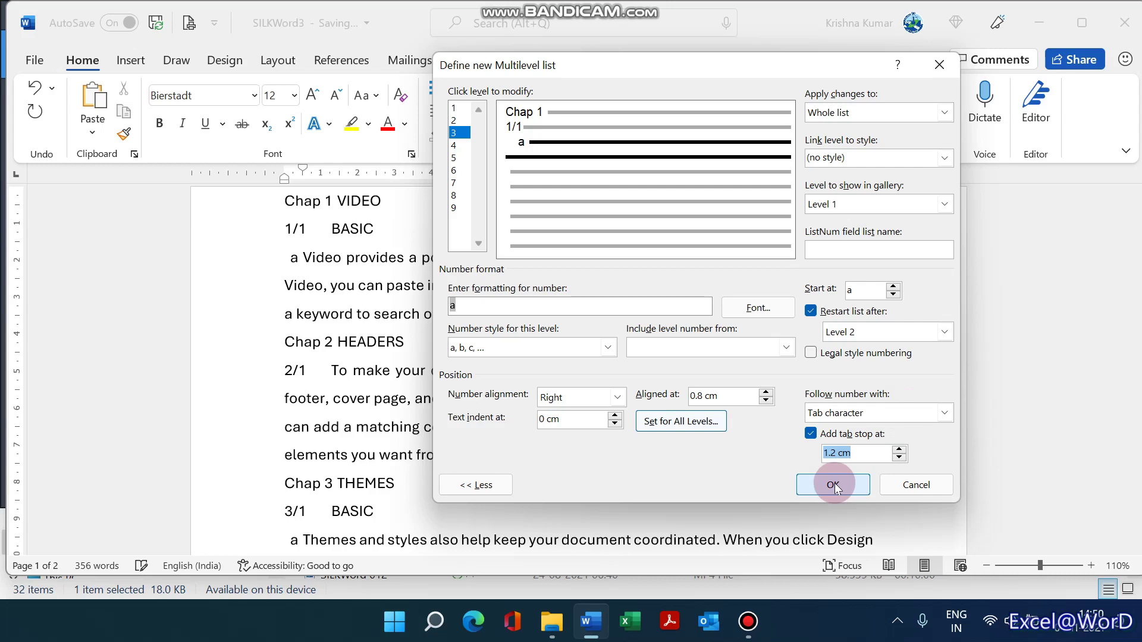
- Apply the revised third-level list settings and format-paint the Video paragraph's formatting onto Themes
left_click(834, 487)
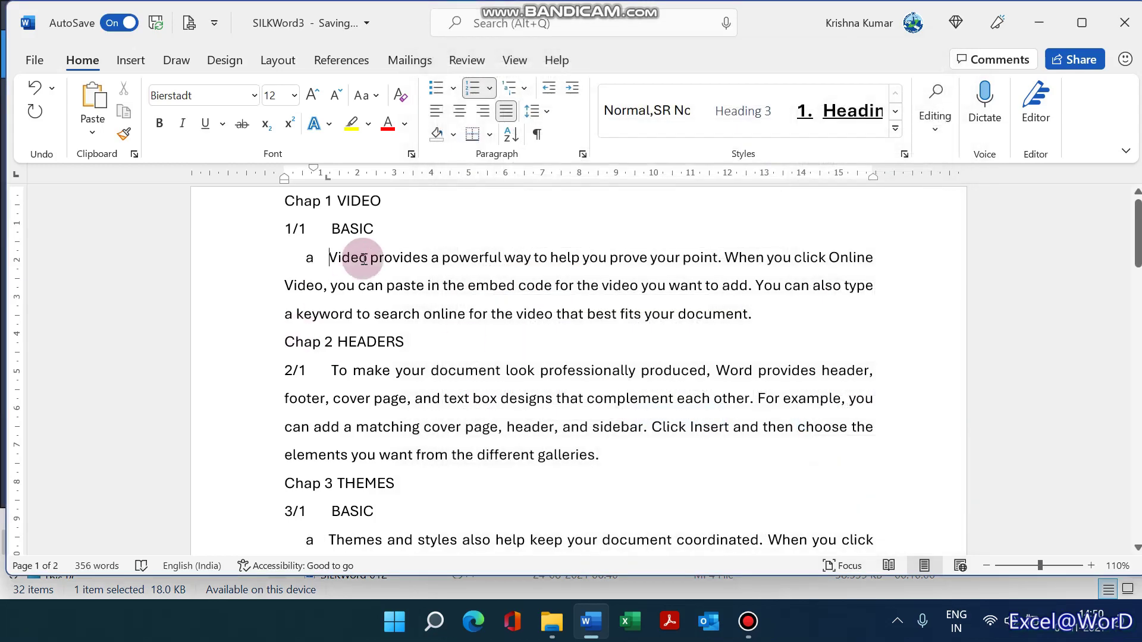
triple_click(351, 265)
left_click(126, 134)
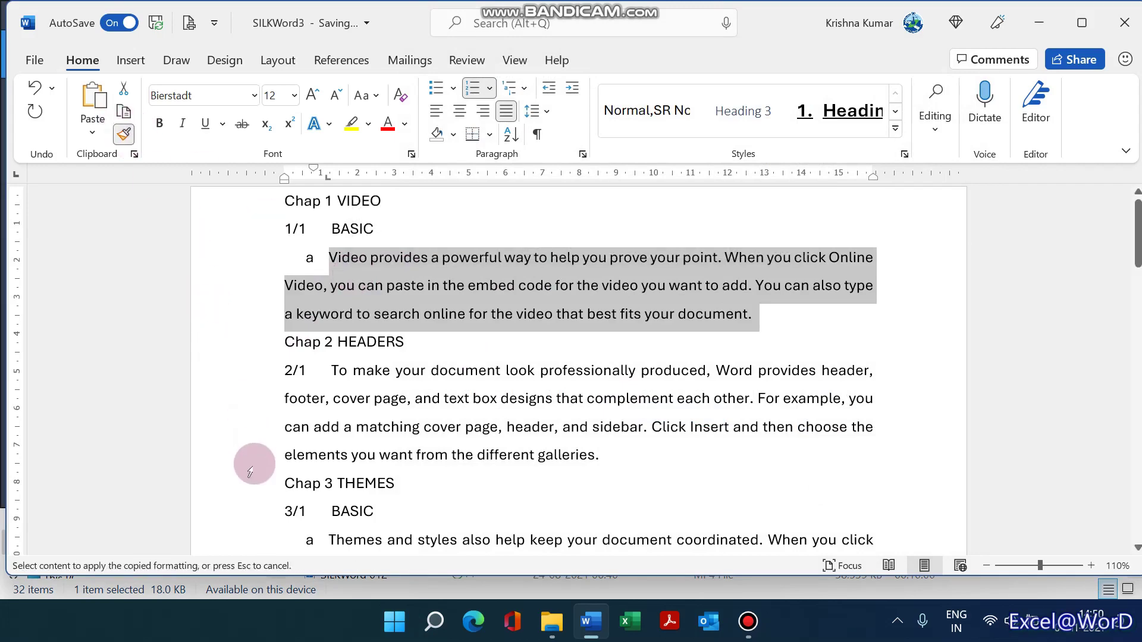
scroll(250, 476, "down", 3)
scroll(250, 476, "down", 2)
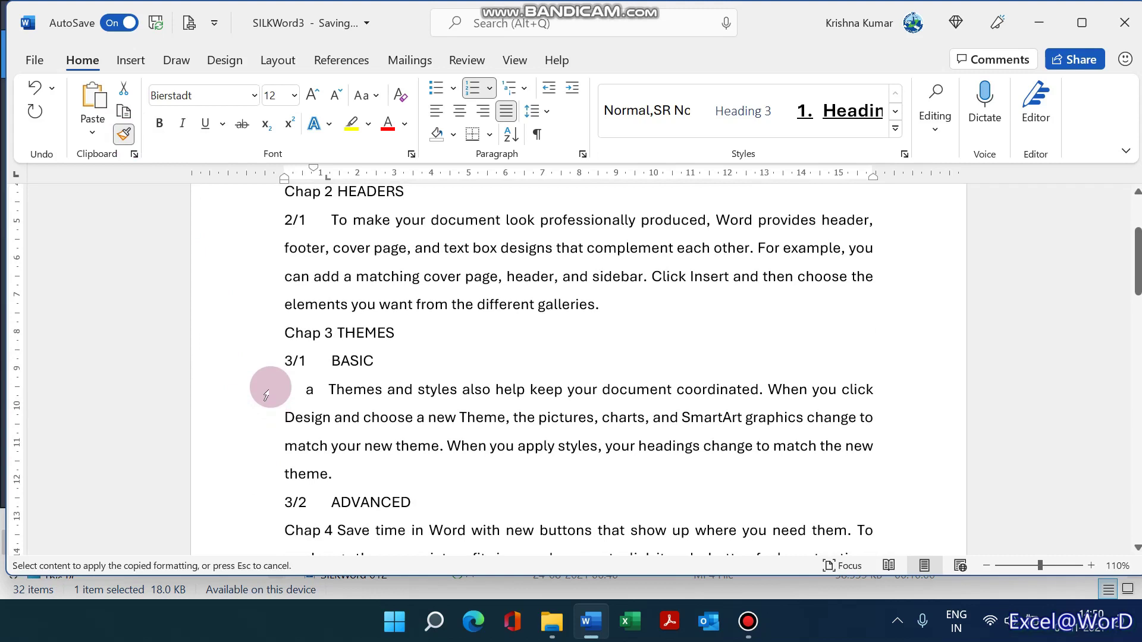
left_click_drag(265, 395, 262, 474)
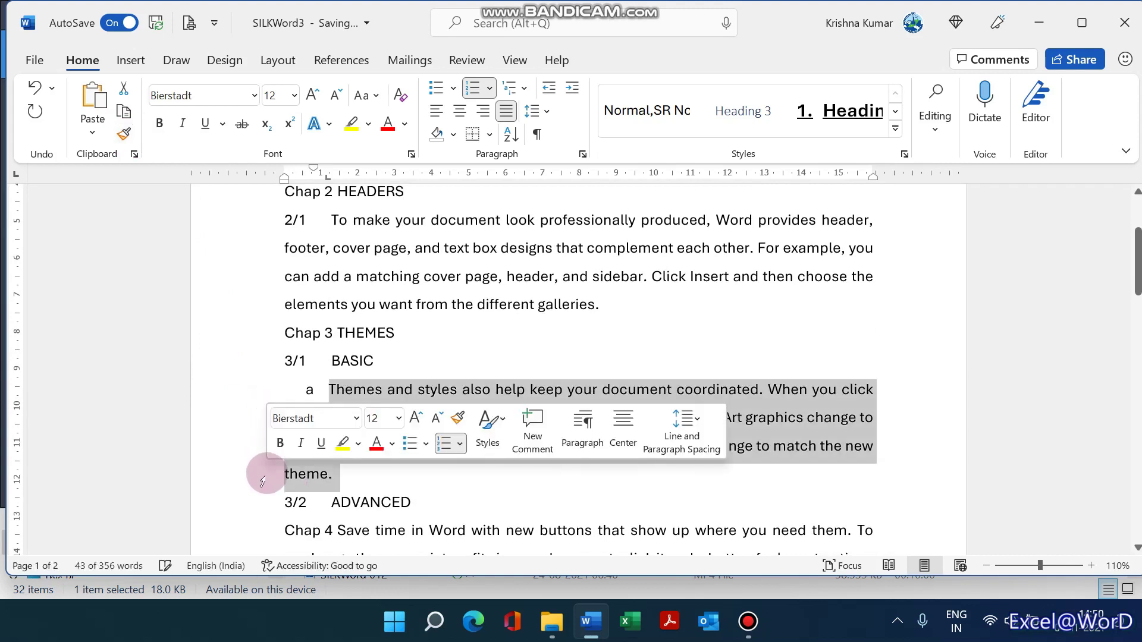
- Check the Themes paragraph's selection, then select the whole 2/1 paragraph under Chap 2
left_click(725, 393)
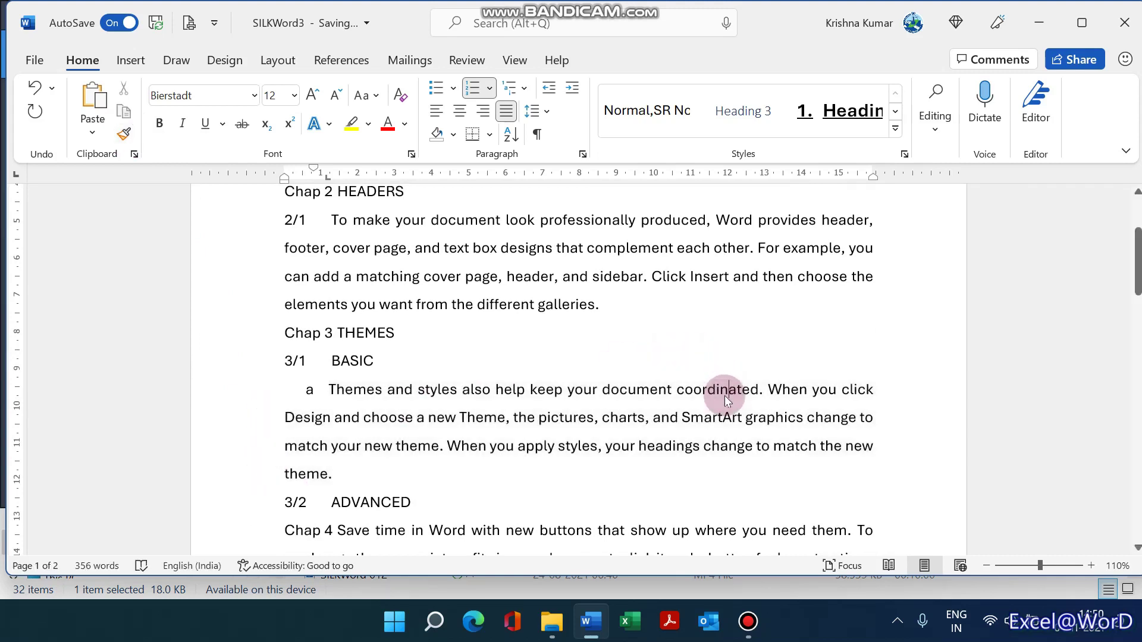
left_click_drag(288, 417, 377, 417)
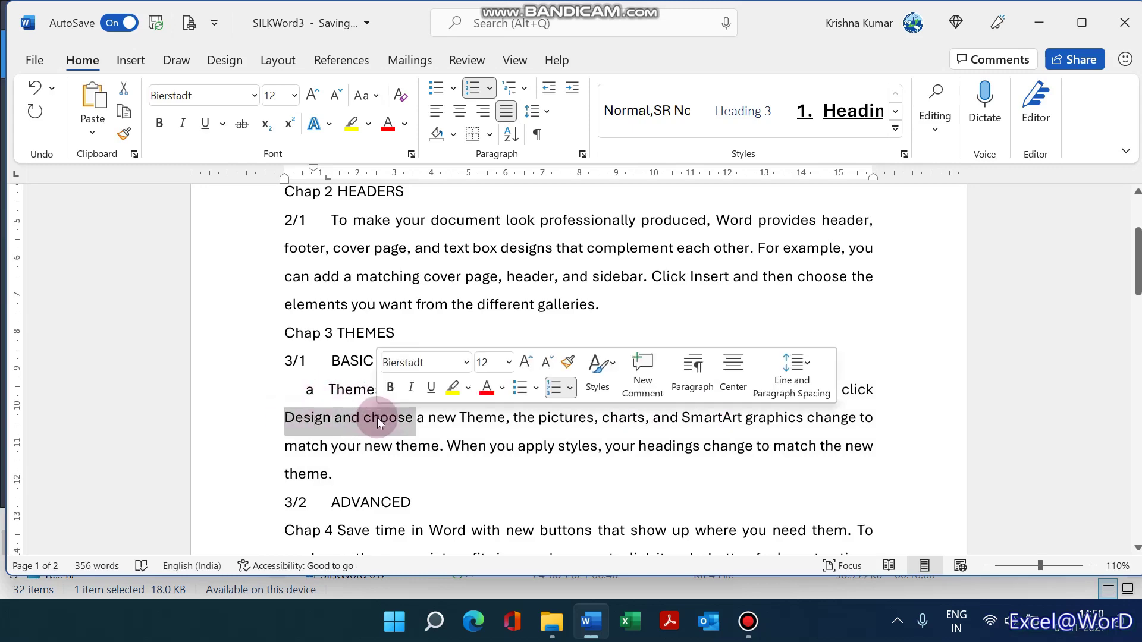
triple_click(497, 420)
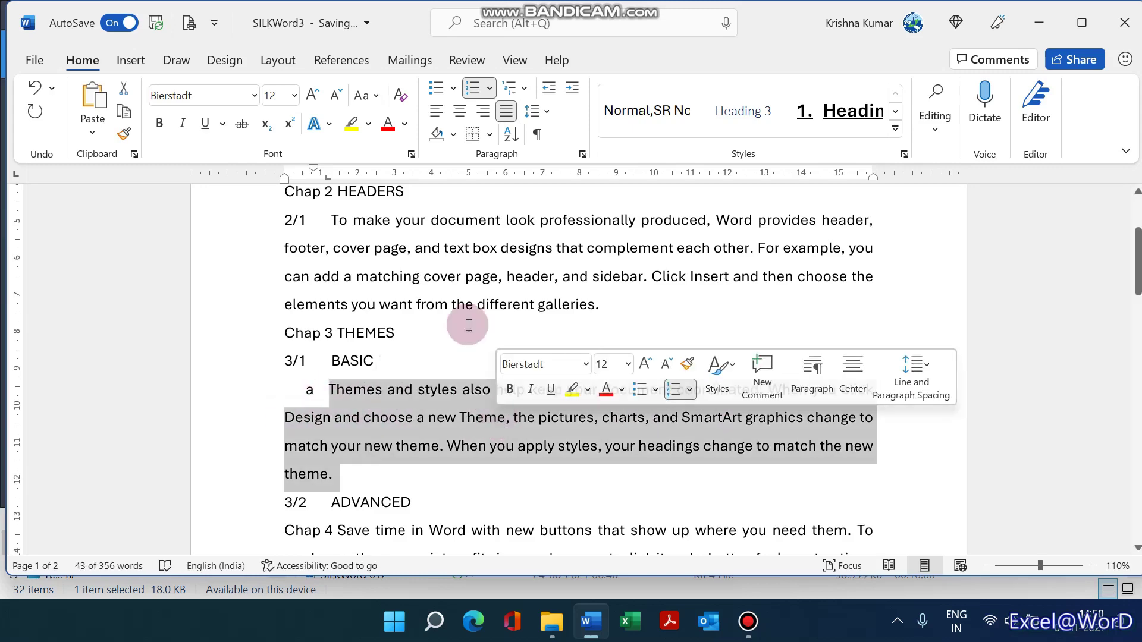
double_click(452, 262)
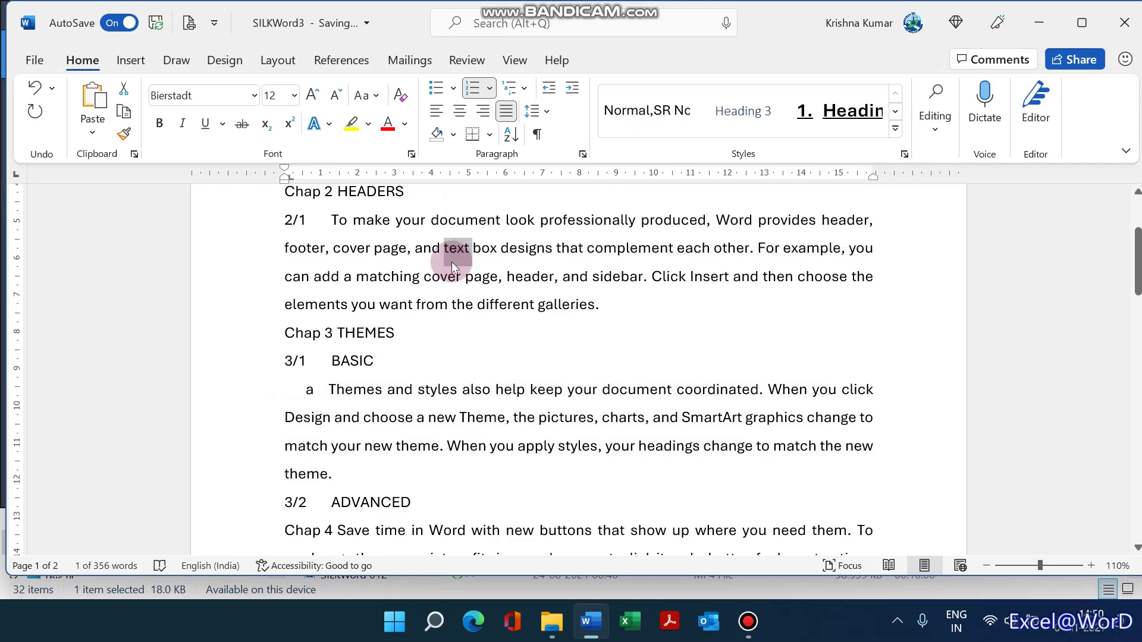
triple_click(451, 261)
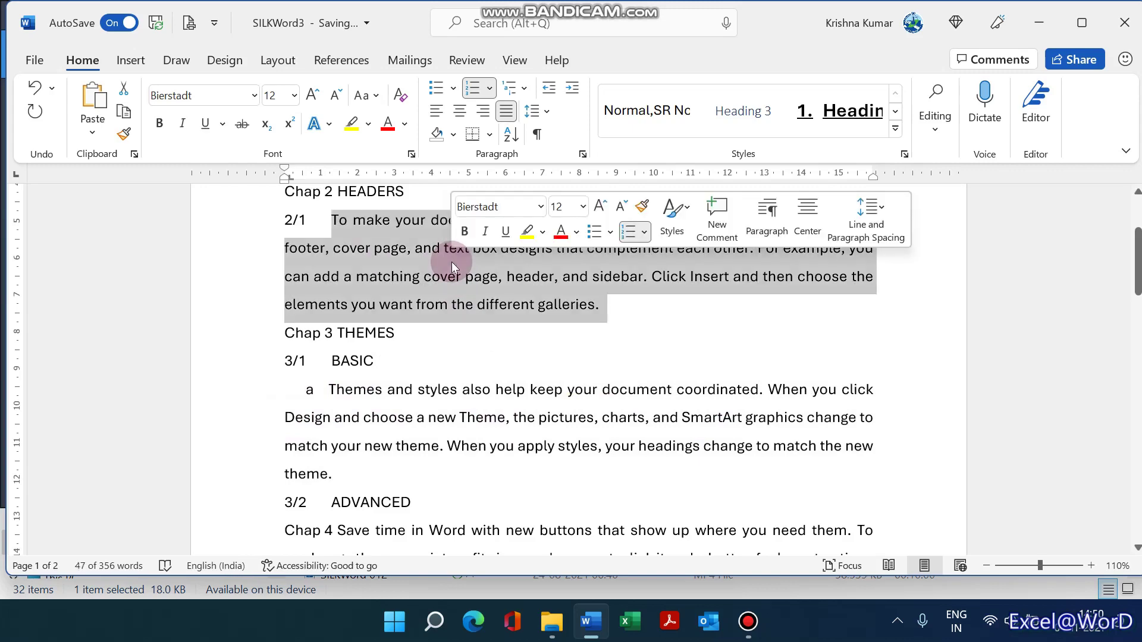
- Define a new multilevel list with extra indent per level, applied to the 2/1 paragraph
left_click(523, 91)
left_click(598, 575)
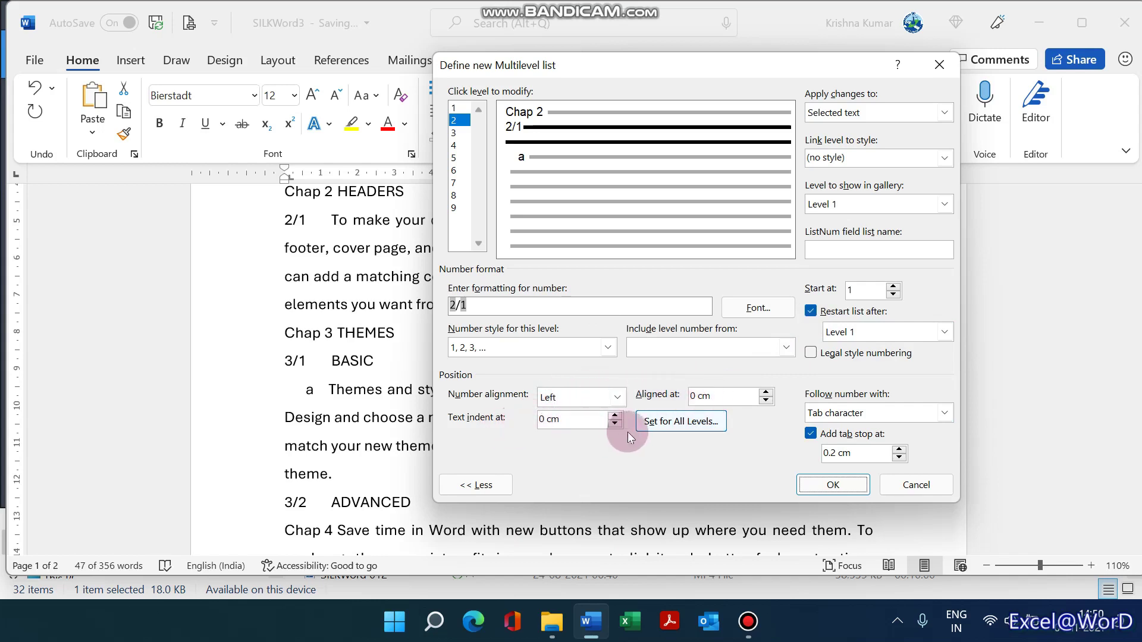
left_click(659, 422)
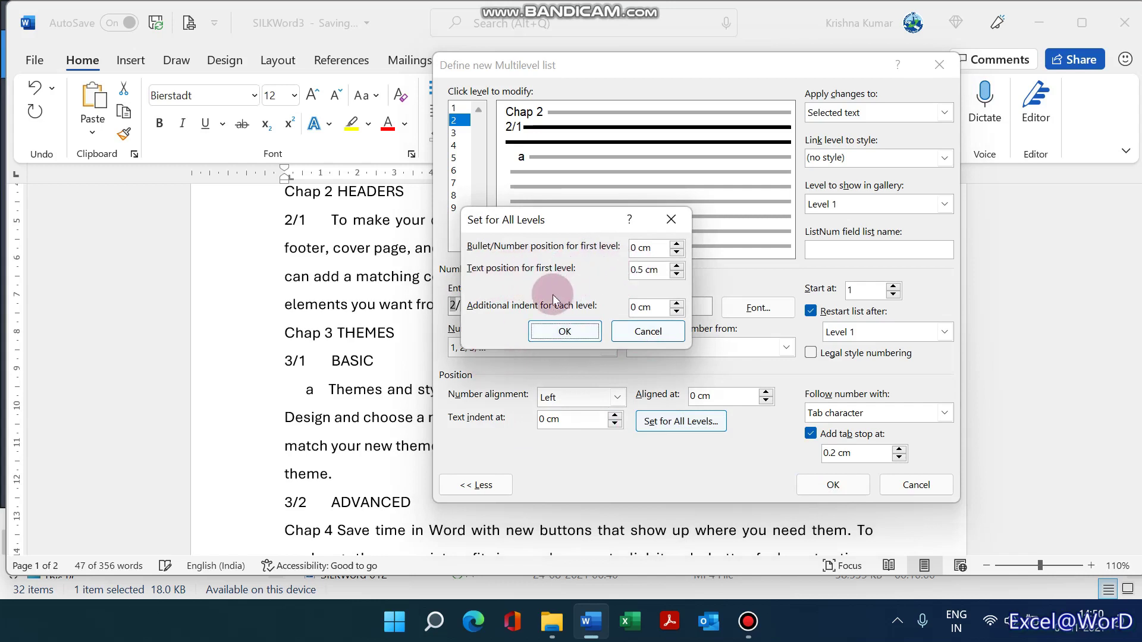
left_click(678, 303)
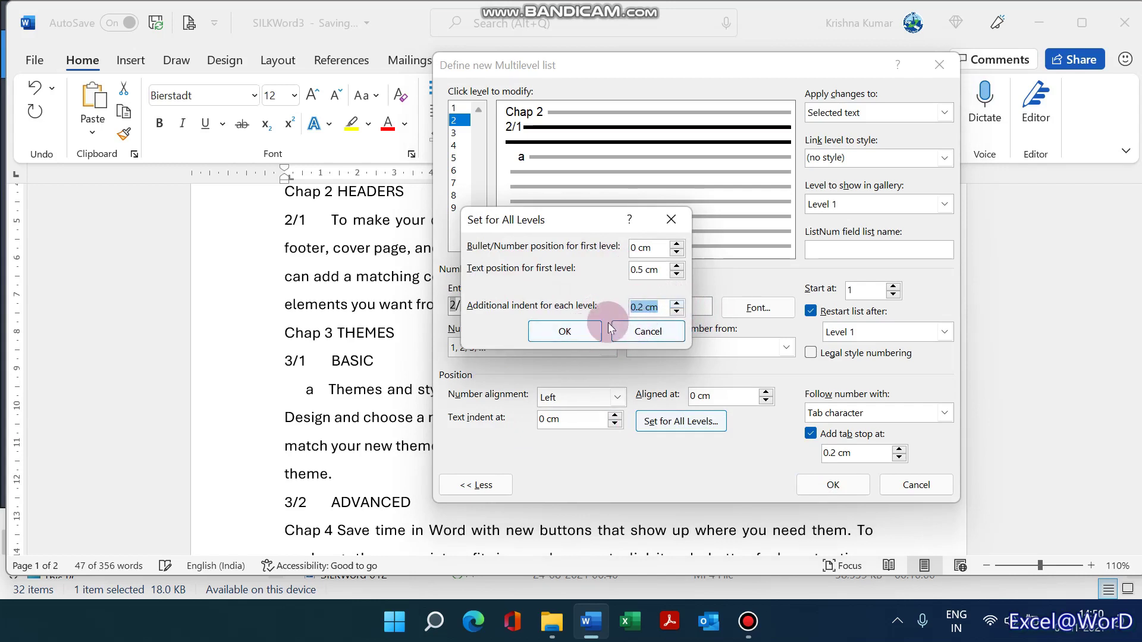
left_click(571, 335)
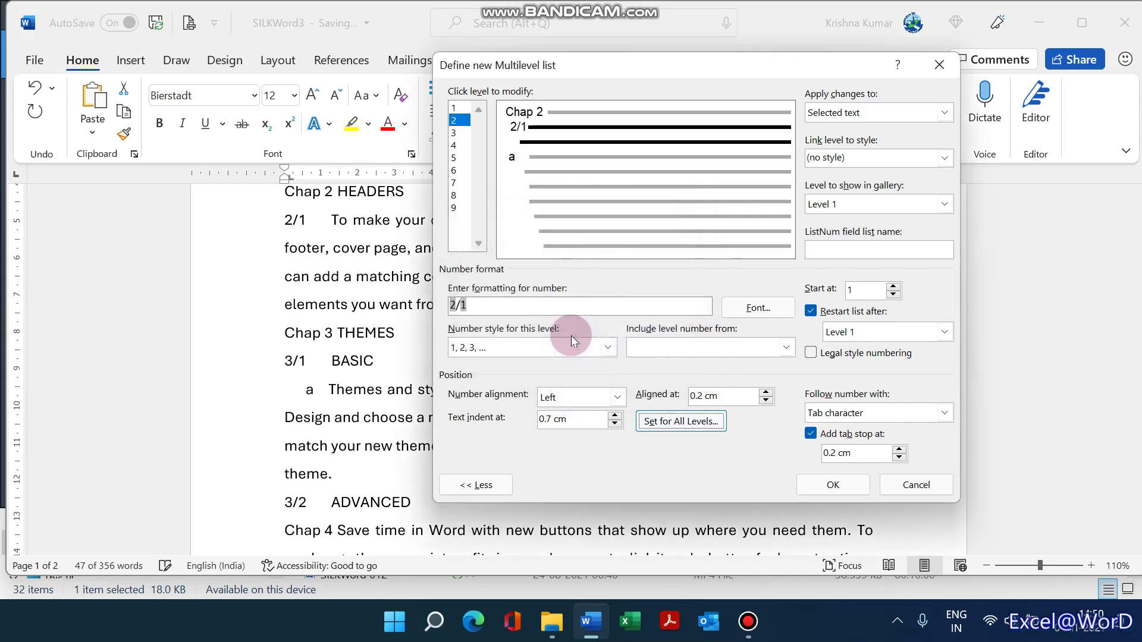
left_click(809, 484)
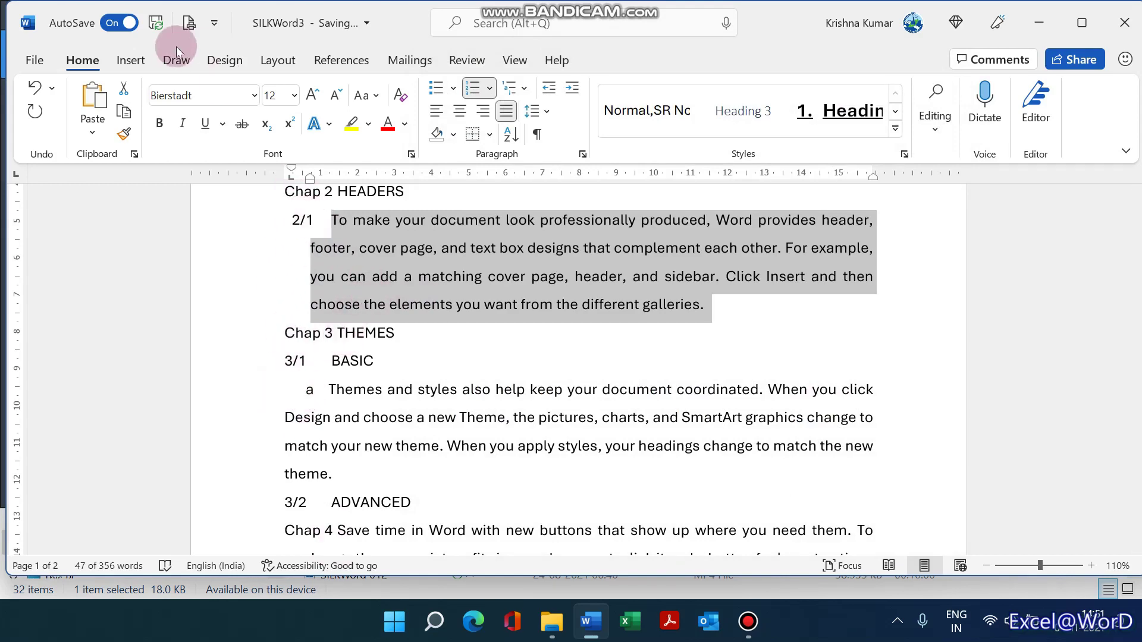
- Format-paint the 2/1 hanging indent onto the 3/1 BASIC and 3/2 ADVANCED lines
left_click(127, 133)
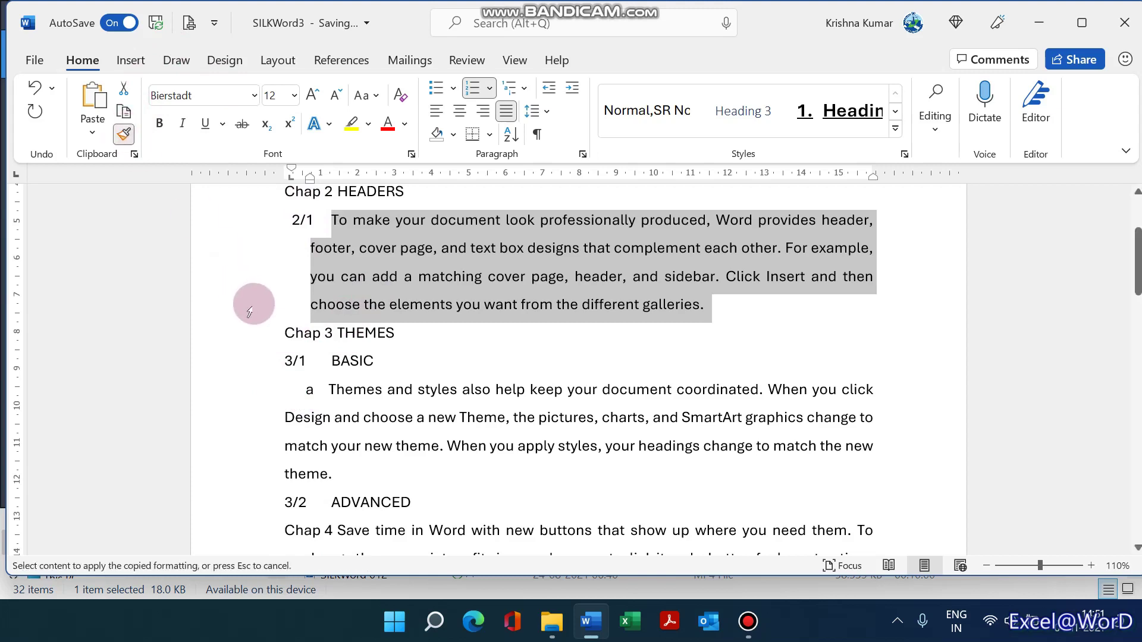
left_click(265, 374)
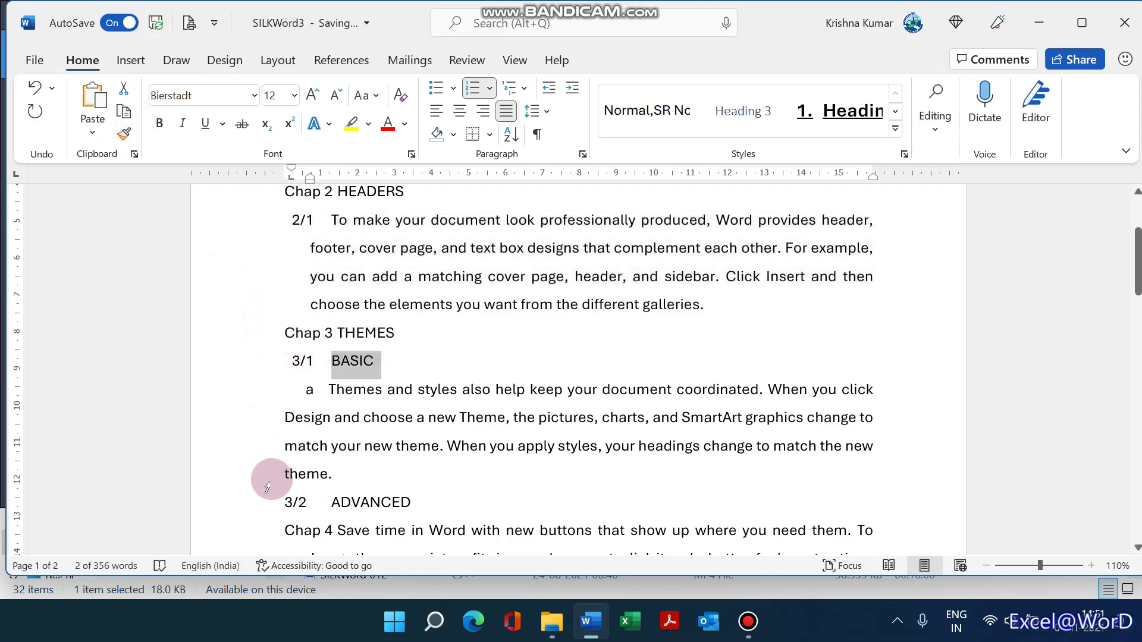
left_click(266, 506)
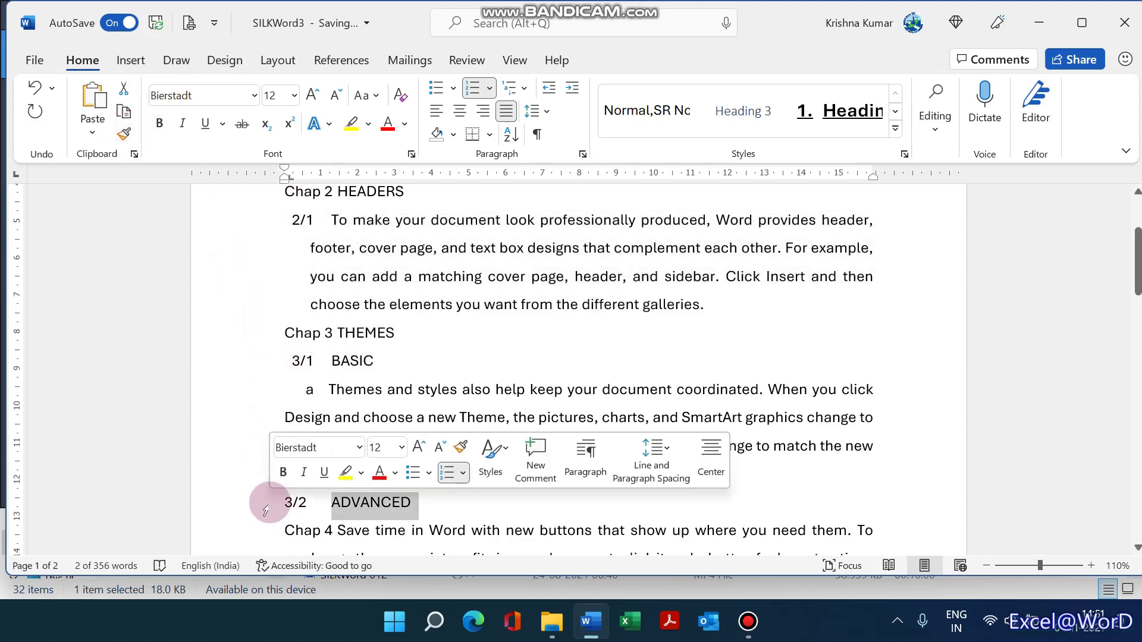
left_click(262, 368)
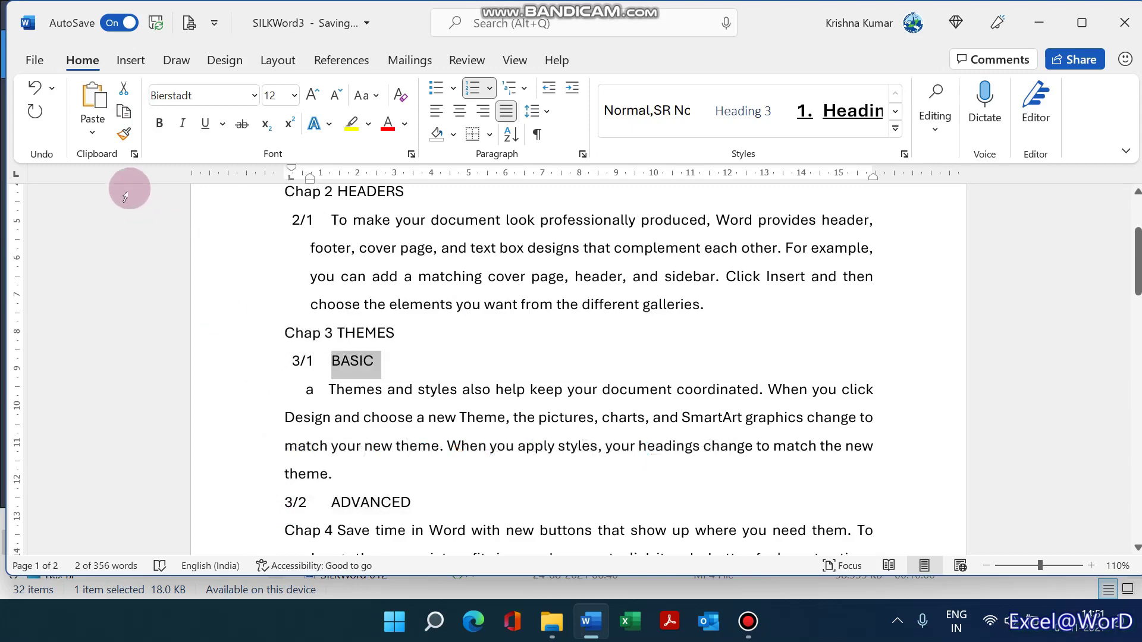
left_click(124, 133)
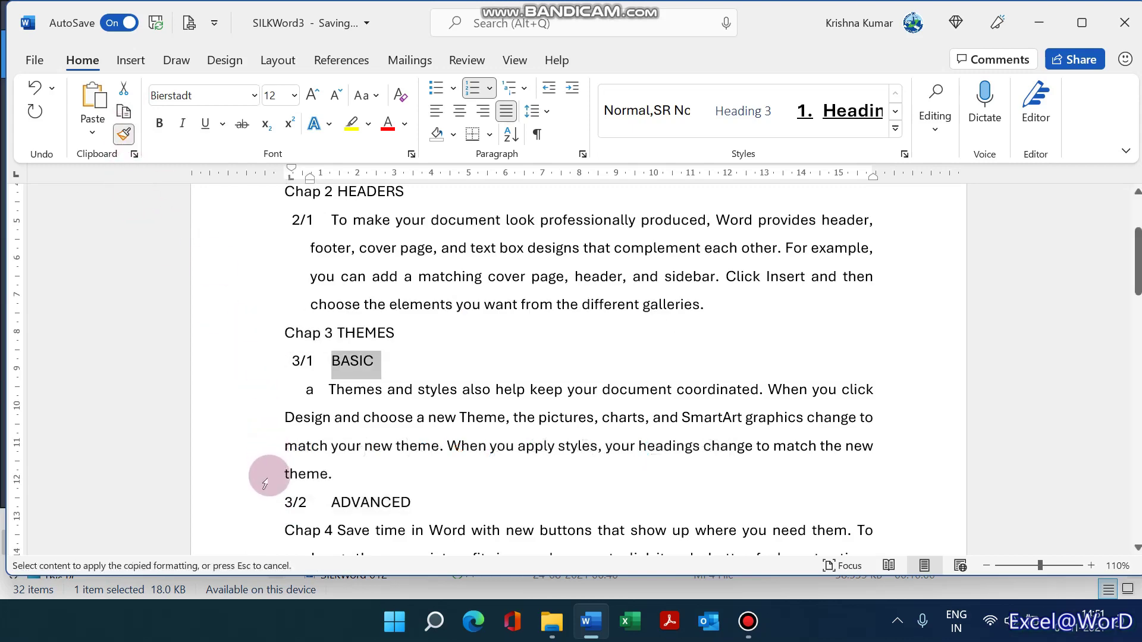
left_click(266, 503)
- Paint the same indent onto 4/1 and 4/2, then bring up the Multilevel List choices
scroll(268, 511, "down", 1)
scroll(269, 510, "down", 3)
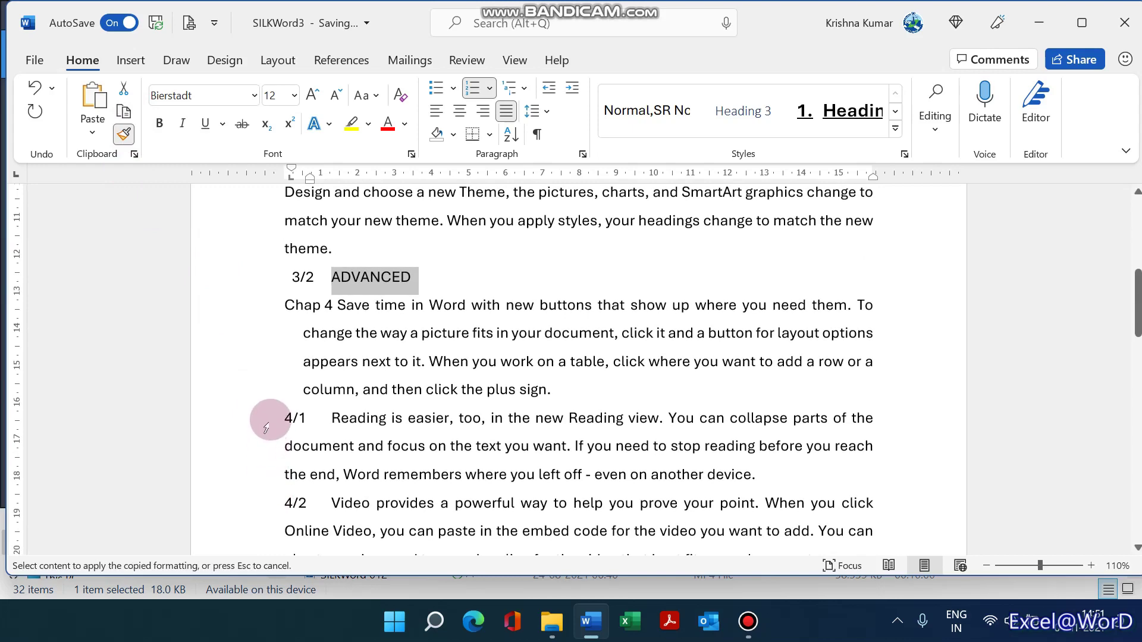
mouse_move(266, 419)
left_mouse_down()
mouse_move(276, 551)
mouse_move(259, 403)
left_mouse_up()
scroll(259, 403, "down", 1)
scroll(259, 403, "down", 2)
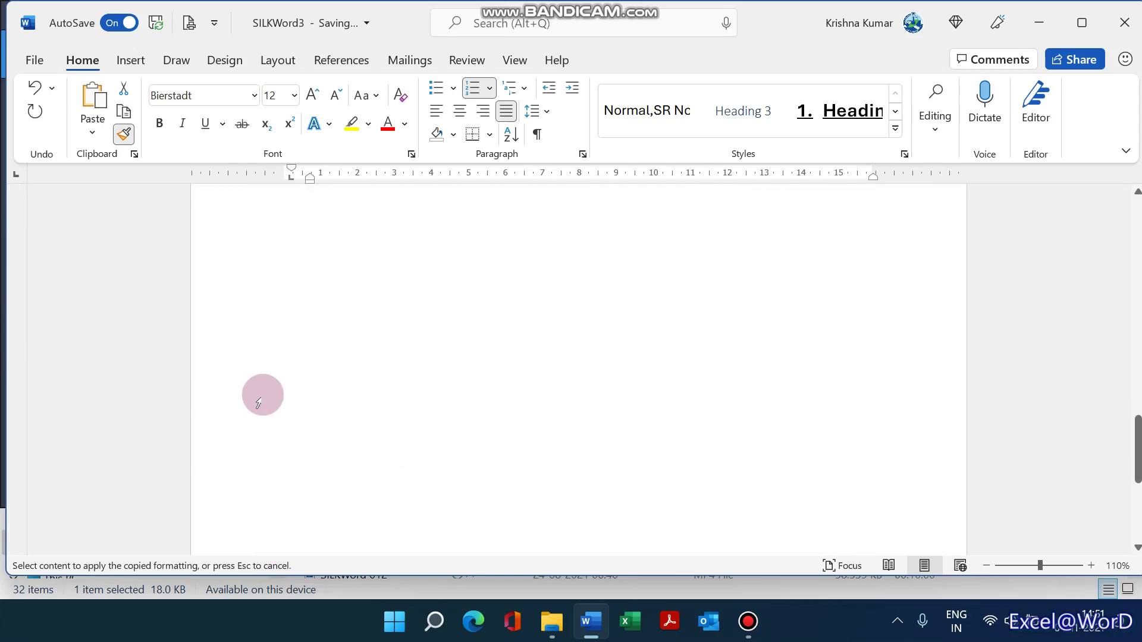
scroll(258, 403, "up", 10)
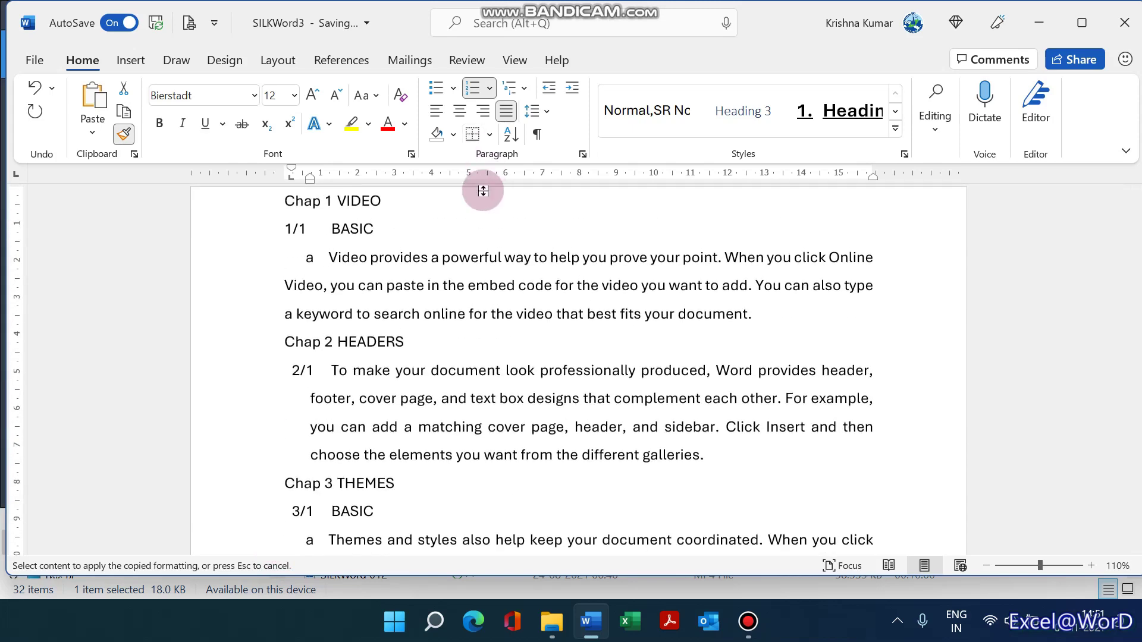
left_click(524, 94)
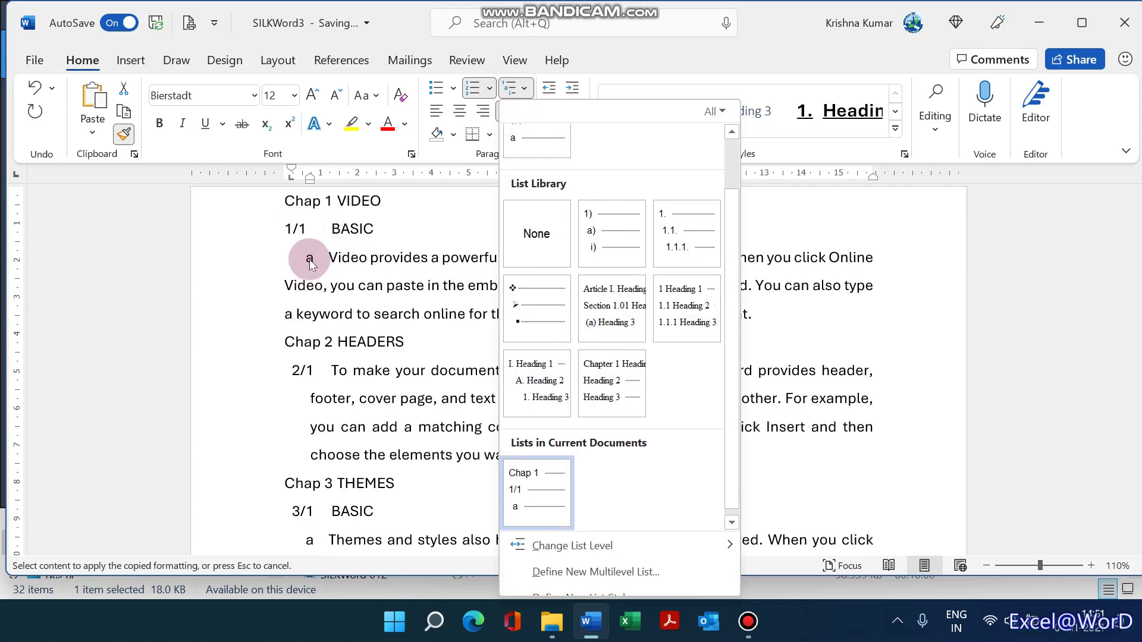
- In a new multilevel list, number level 3 as 1, 2, 3 including levels 1 and 2
left_click(568, 574)
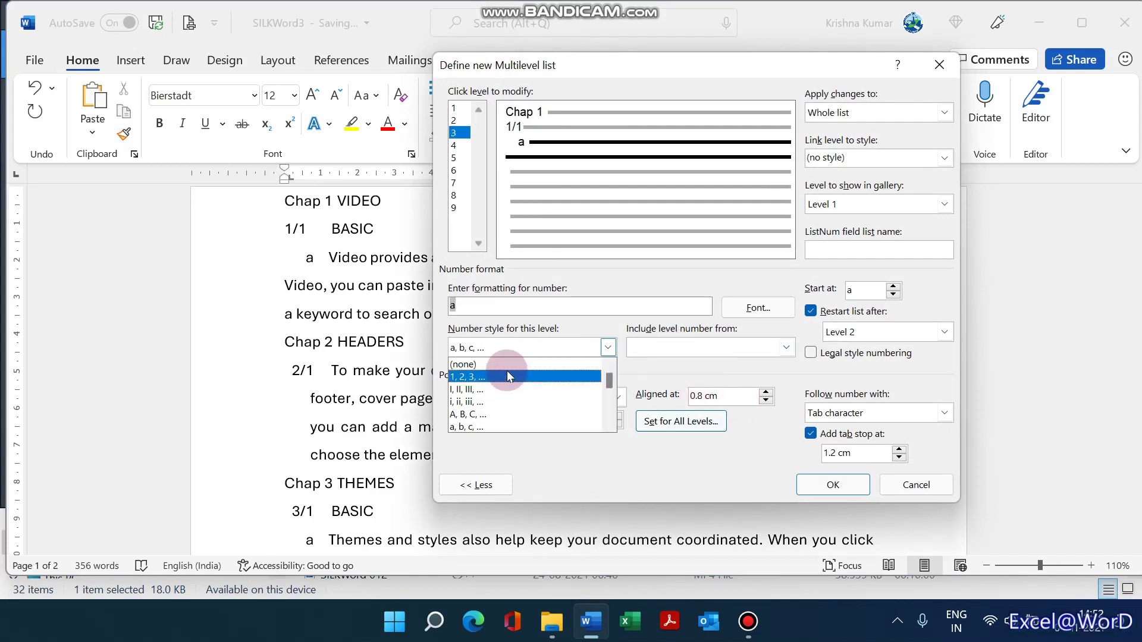
left_click(506, 371)
left_click(783, 347)
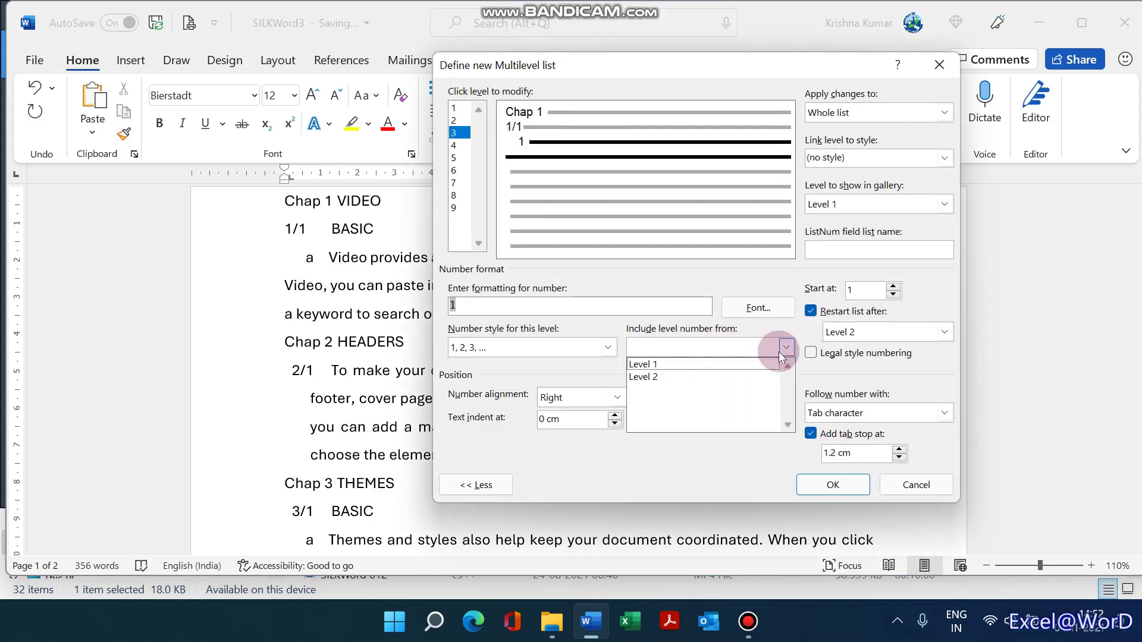
left_click(741, 364)
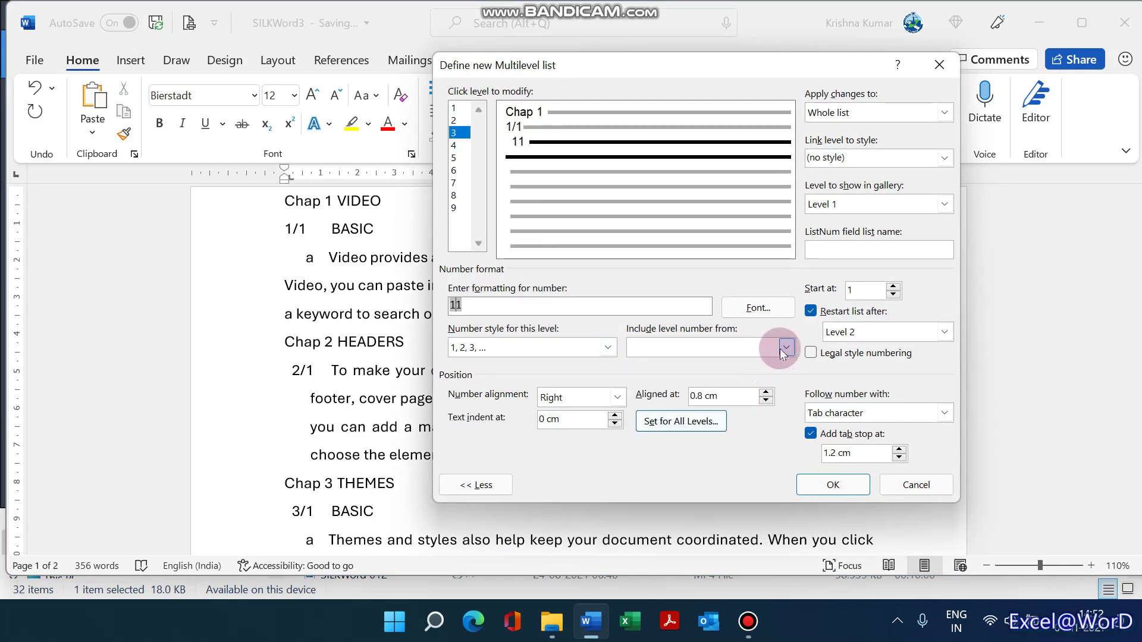
left_click(787, 348)
left_click(759, 376)
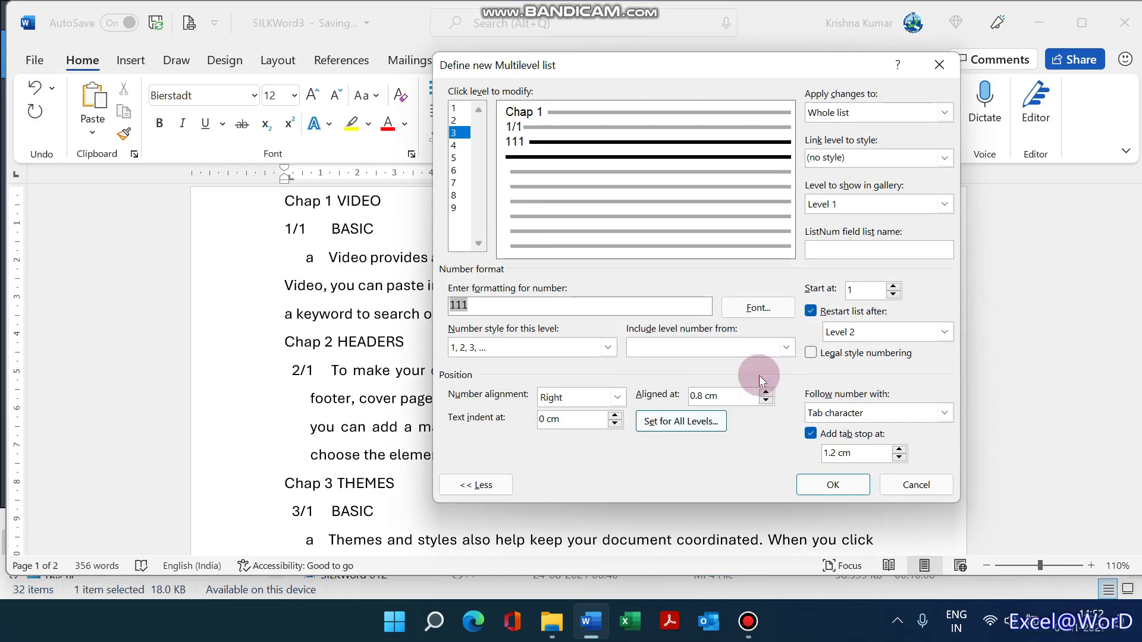
- Rebuild the third-level number format with dots so it reads 1.1.1
key("BackSpace")
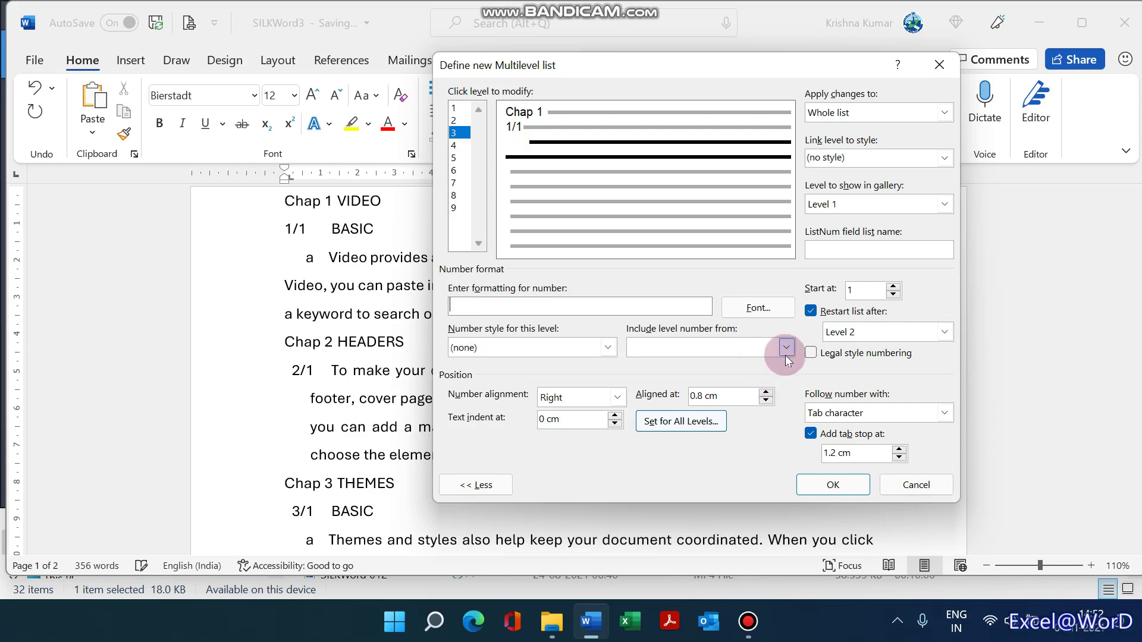
left_click(787, 349)
left_click(754, 366)
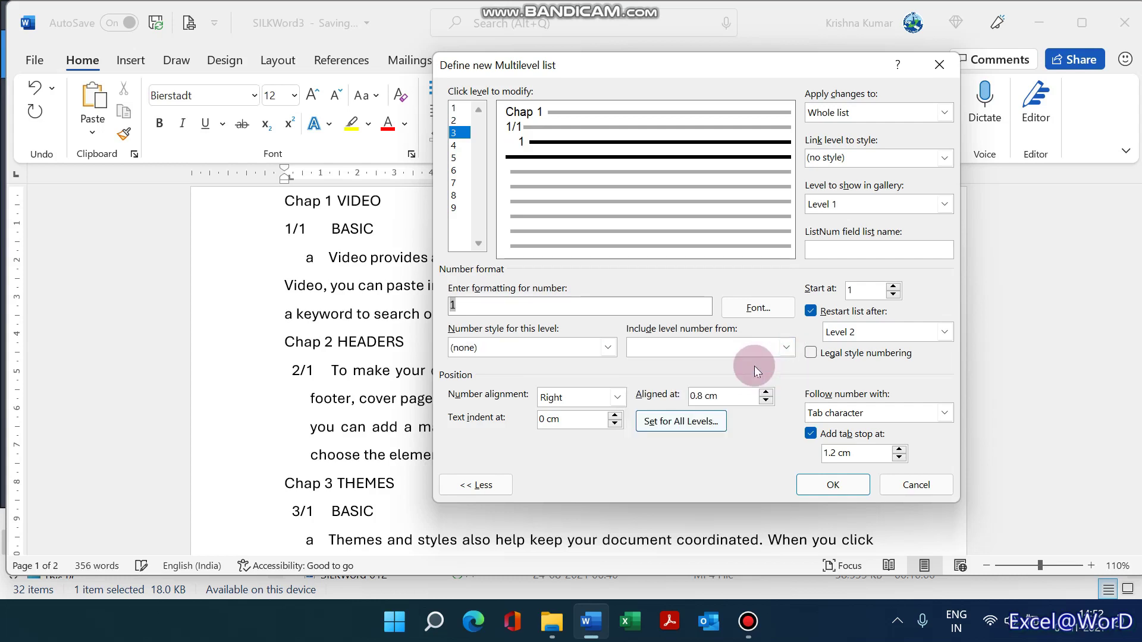
type(".")
left_click(787, 350)
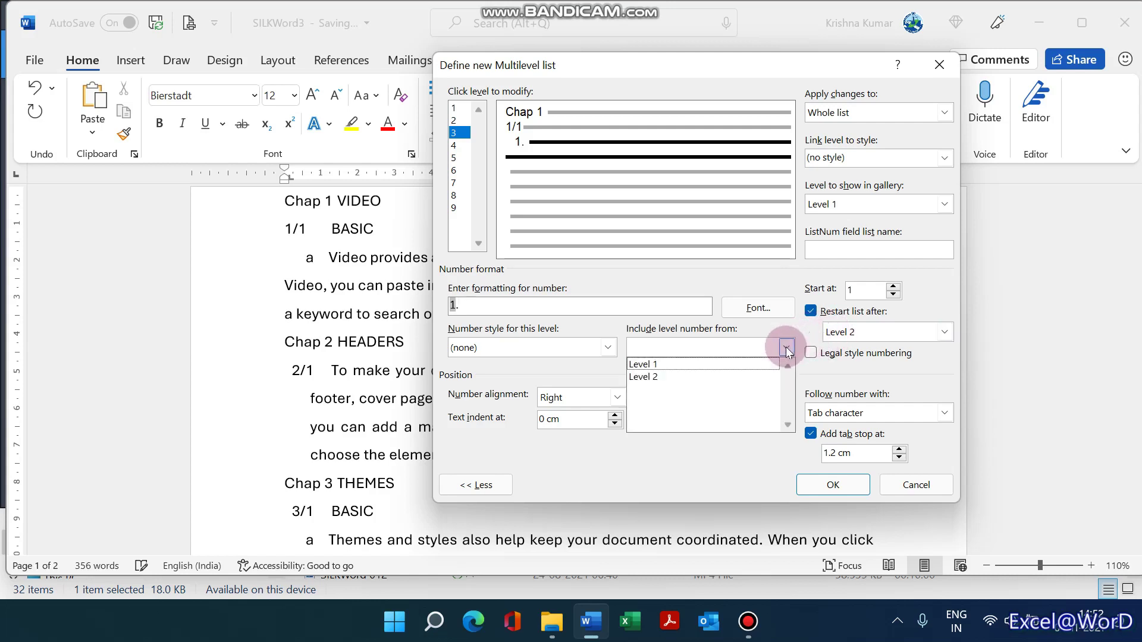
left_click(735, 373)
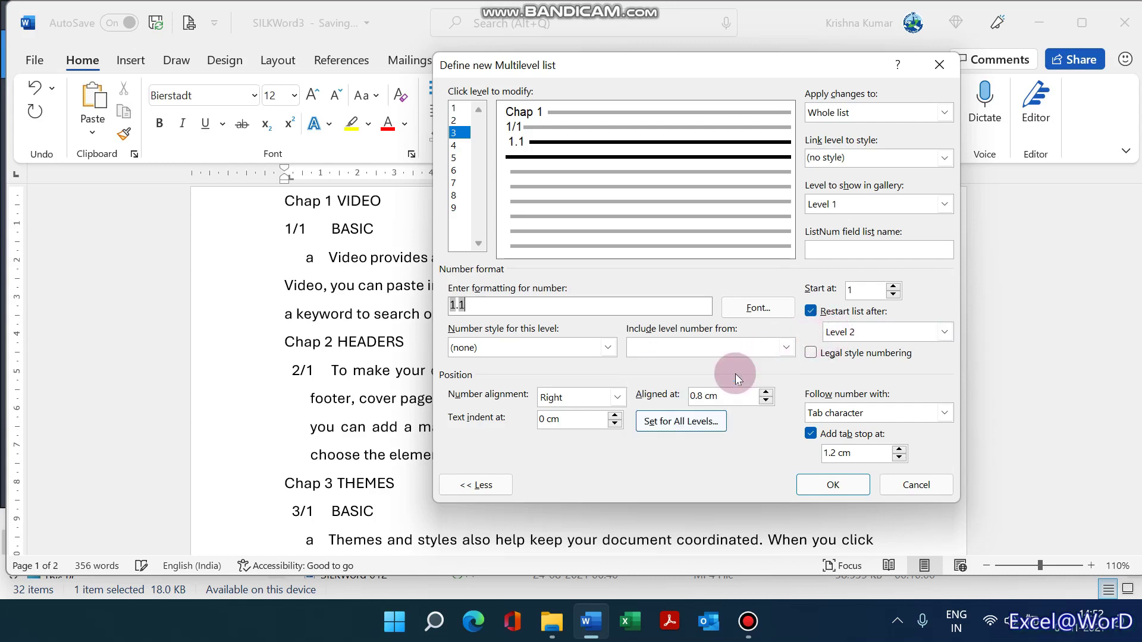
type(".")
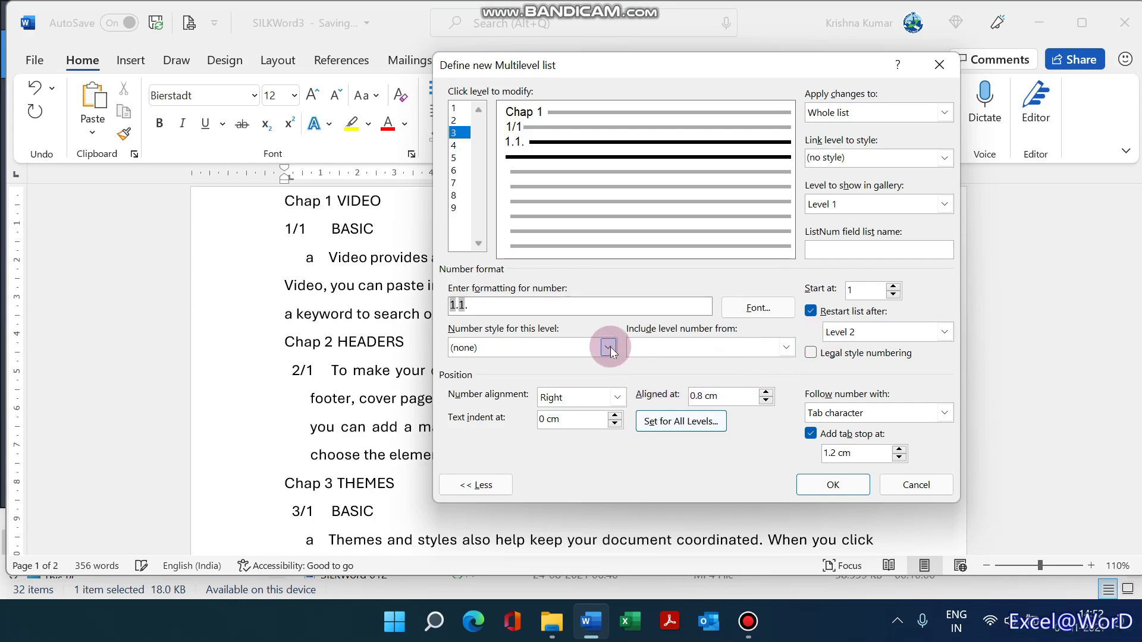
left_click(609, 348)
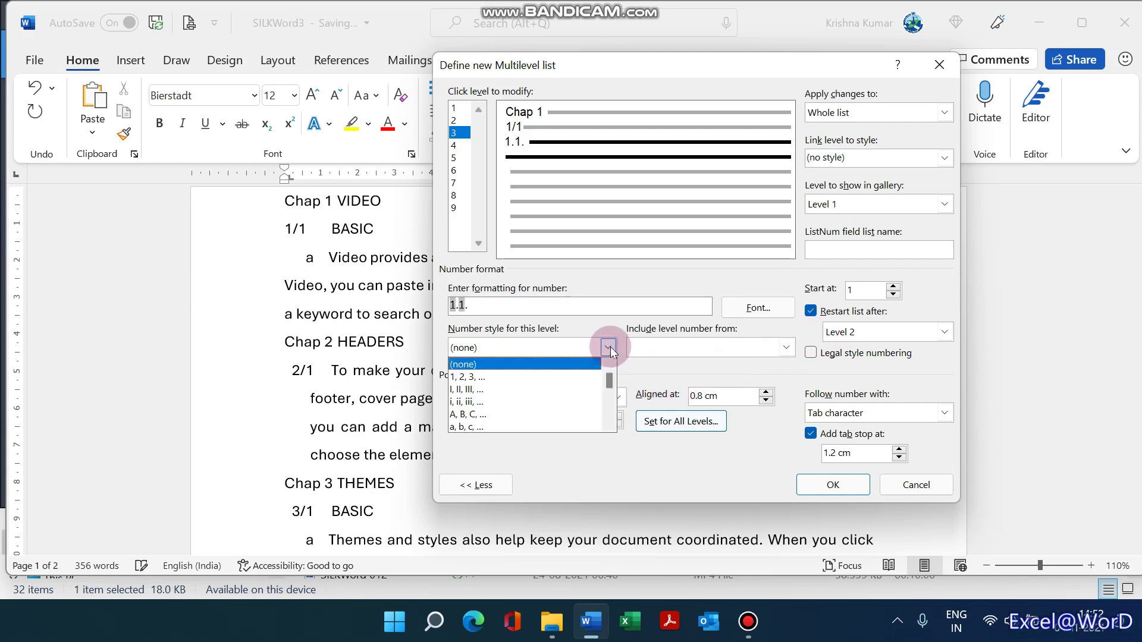
left_click(516, 376)
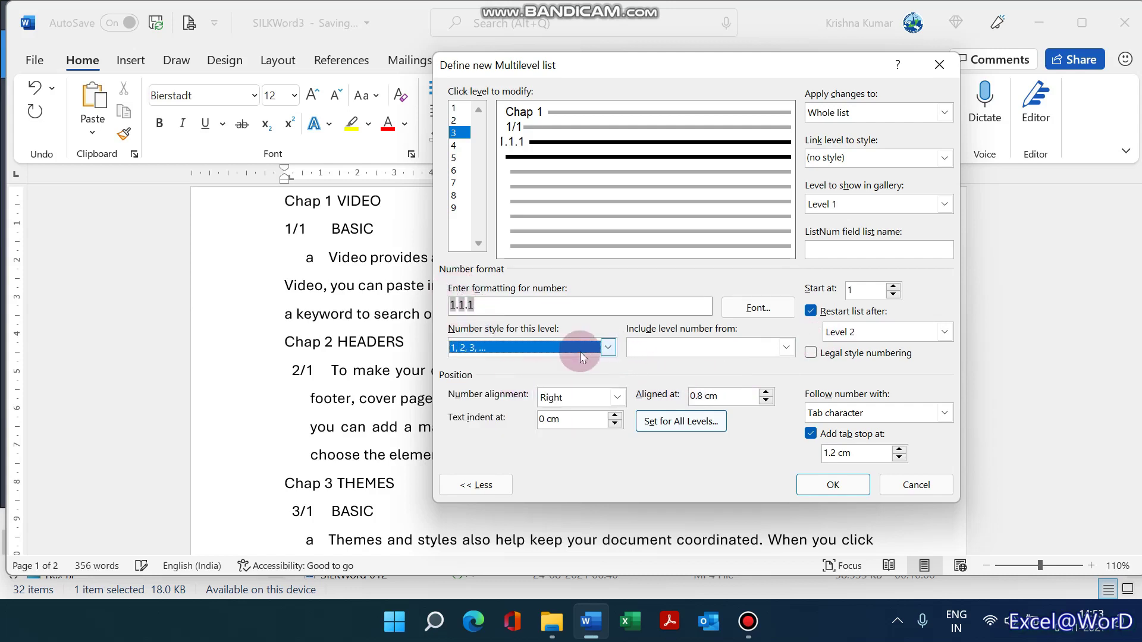
- Change the second-level format from 1/1 to 1.1 and confirm the list definition
left_click(453, 121)
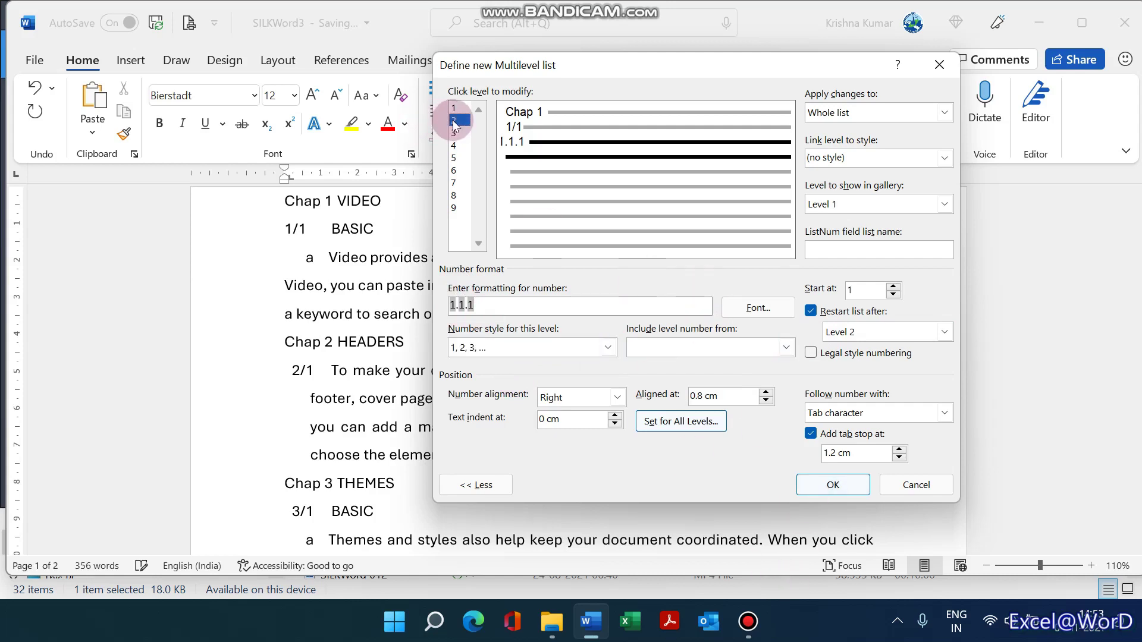
left_click(531, 307)
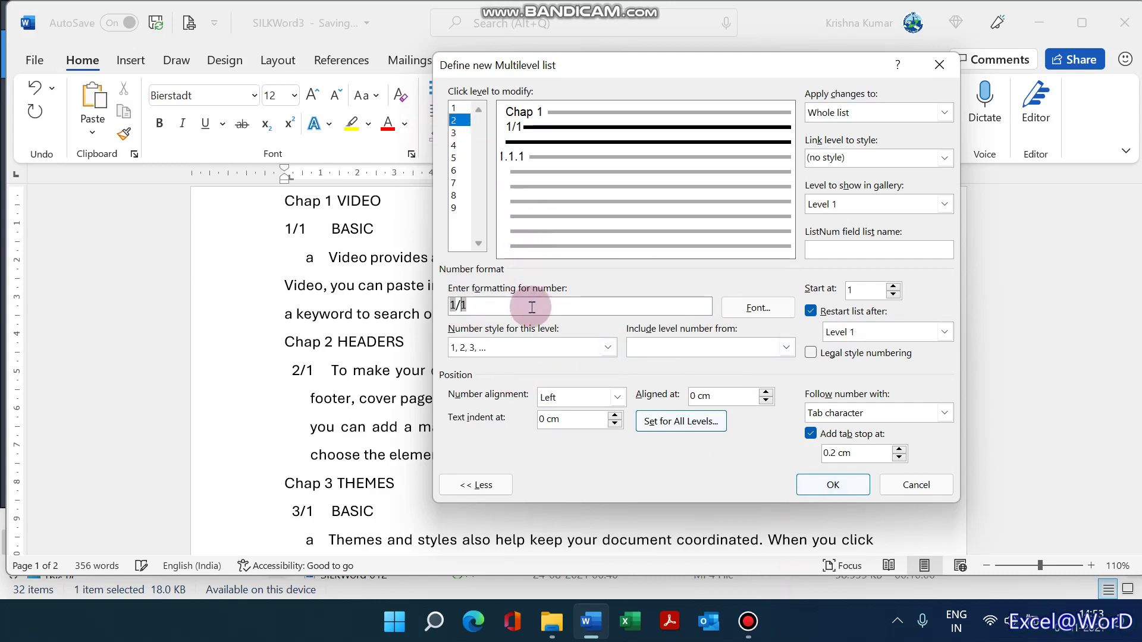
key("Delete")
type(".")
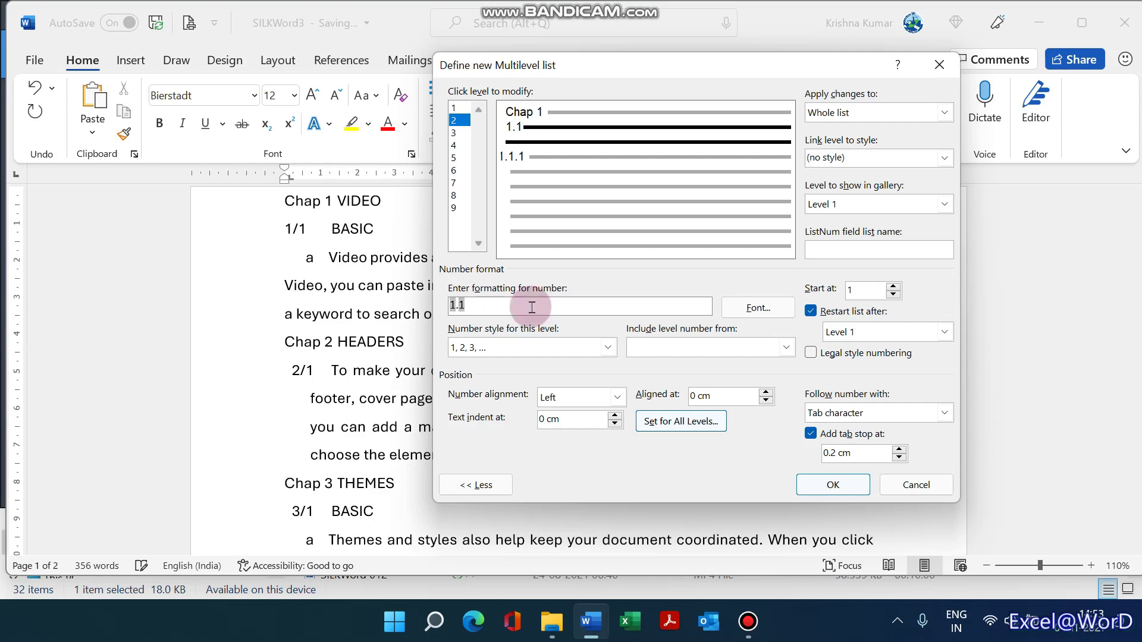
left_click(838, 484)
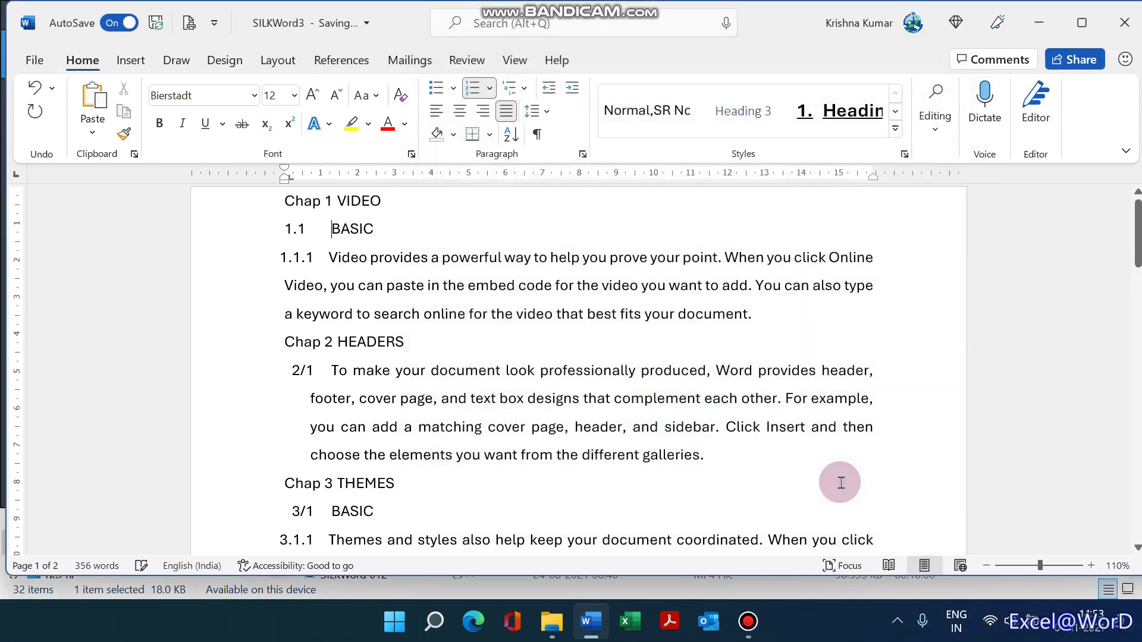
- Advance the PowerPoint slide show to its closing slide, 'THE S.I.L.K ROUTE TO EXCEL @ WORD'
left_click(304, 265)
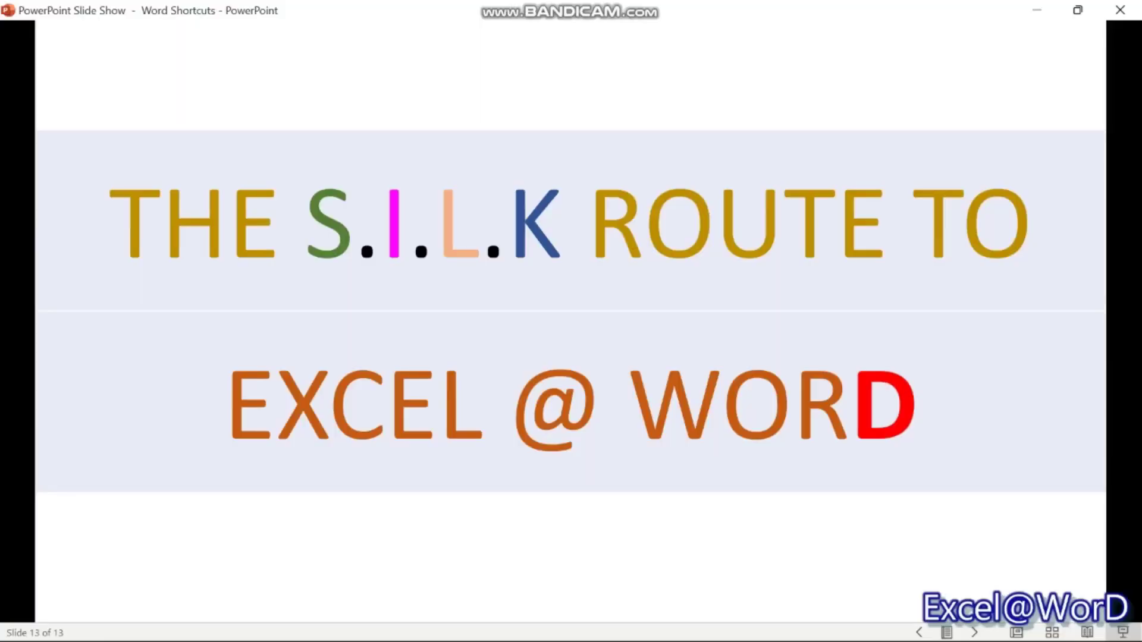